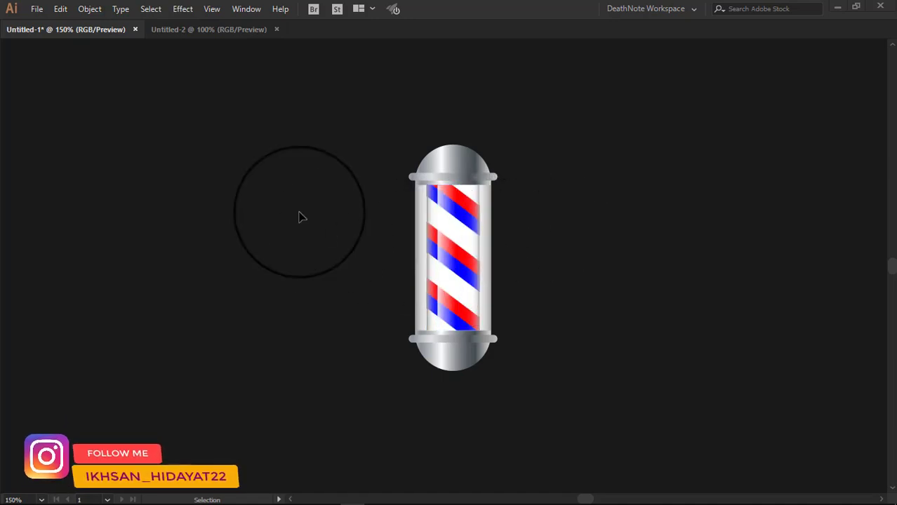
# Switch from the finished barber pole in Untitled-1 to the empty Untitled-2 document
pyautogui.click(207, 31)
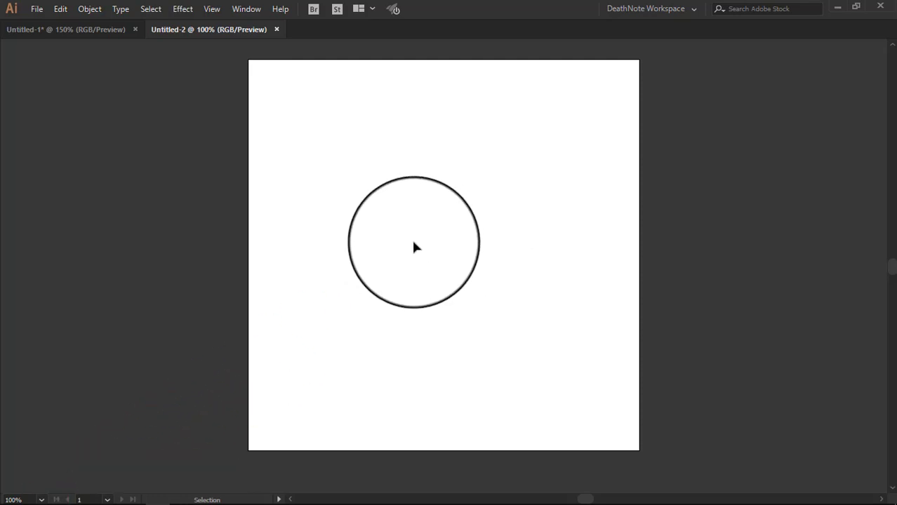
# Draw a tall rectangle on the Untitled-2 artboard with the Rectangle tool
pyautogui.press('Tab')
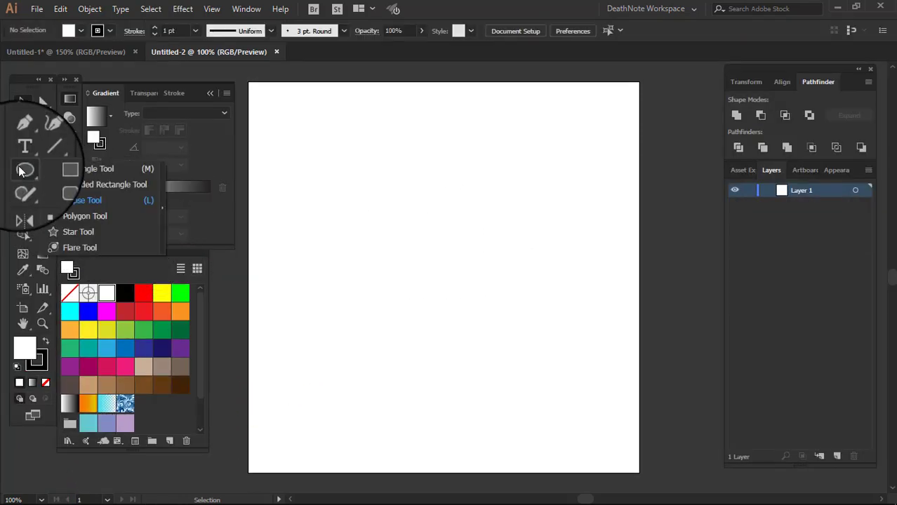
pyautogui.moveTo(22, 168); pyautogui.dragTo(67, 166)
pyautogui.moveTo(397, 170); pyautogui.dragTo(472, 356)
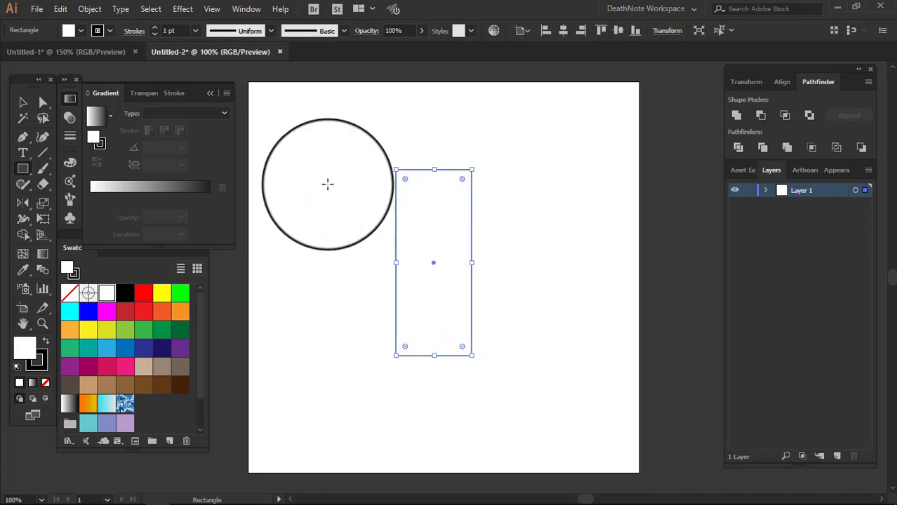
pyautogui.click(22, 102)
pyautogui.moveTo(328, 122); pyautogui.dragTo(505, 313)
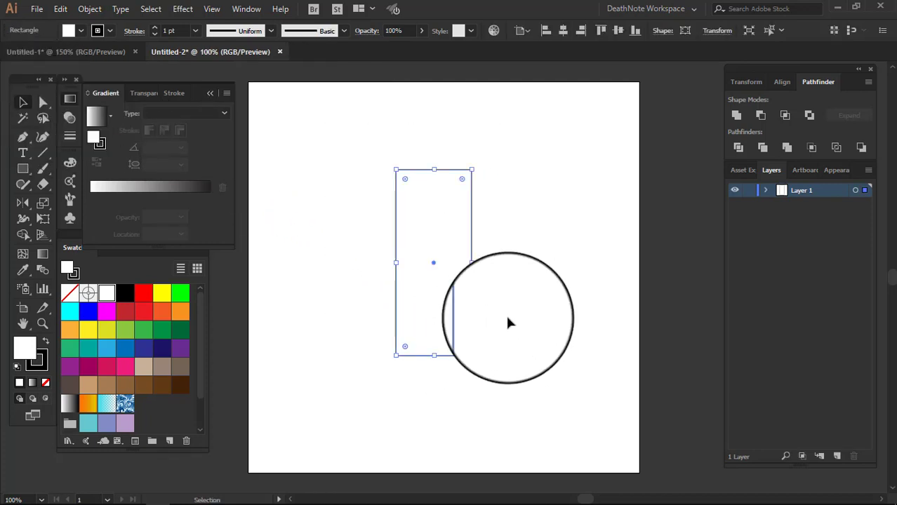
pyautogui.moveTo(393, 150); pyautogui.dragTo(545, 261)
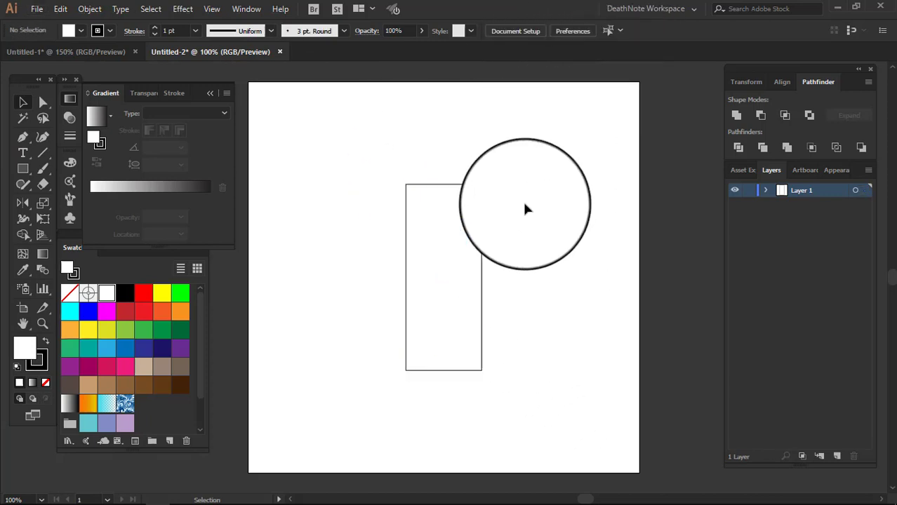
pyautogui.moveTo(525, 209); pyautogui.dragTo(497, 260)
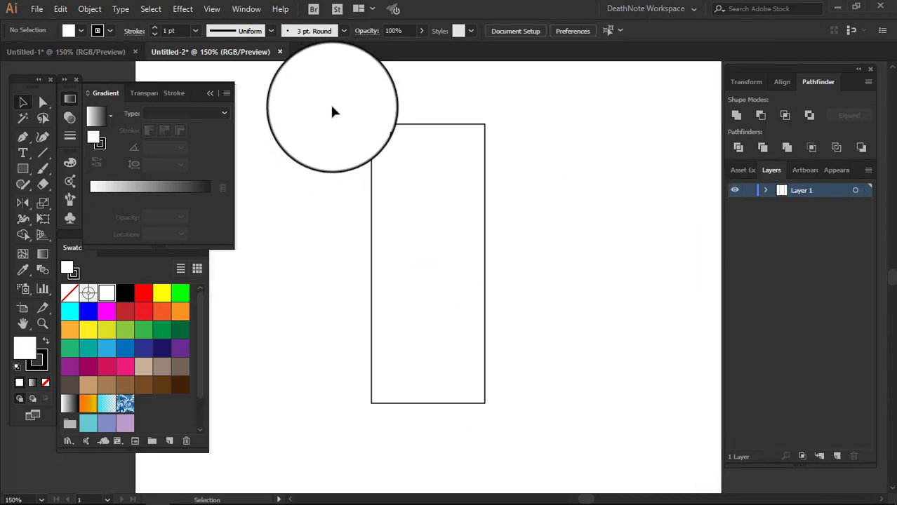
pyautogui.moveTo(336, 96); pyautogui.dragTo(514, 227)
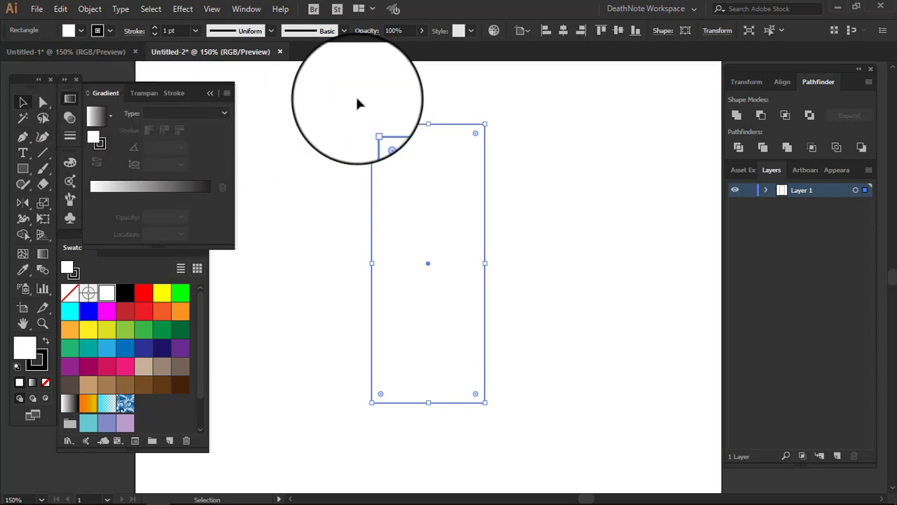
# Fill the rectangle with a white-to-black linear gradient
pyautogui.click(96, 116)
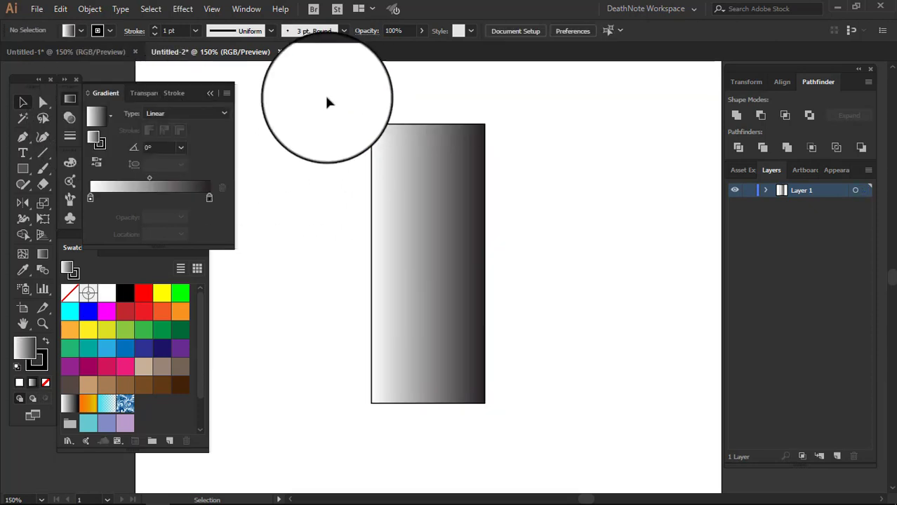
pyautogui.moveTo(329, 90); pyautogui.dragTo(528, 188)
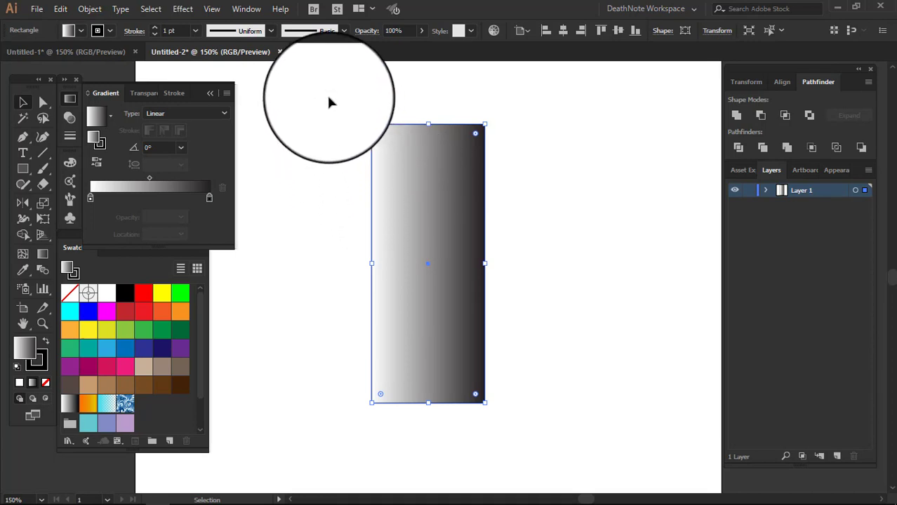
pyautogui.moveTo(330, 101); pyautogui.dragTo(348, 188)
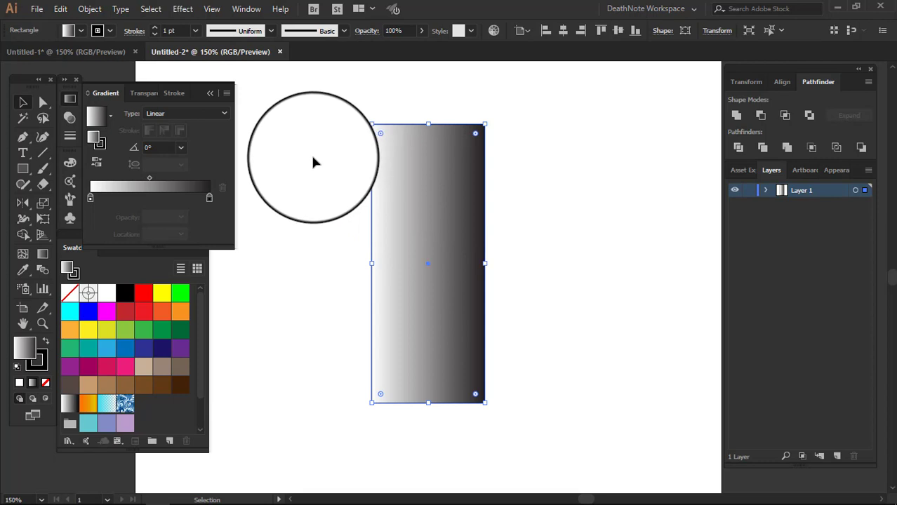
# Set the rectangle's stroke to None so it has no outline
pyautogui.click(96, 30)
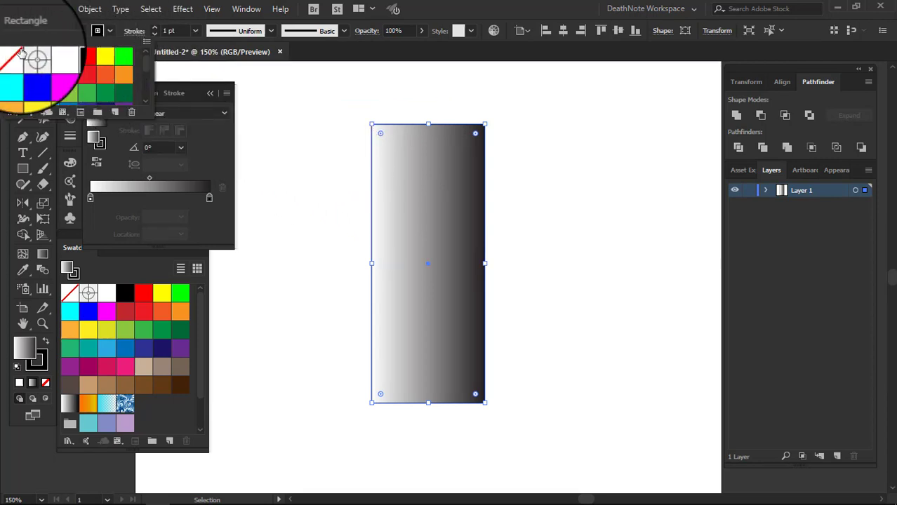
pyautogui.click(78, 70)
pyautogui.click(315, 109)
pyautogui.click(444, 171)
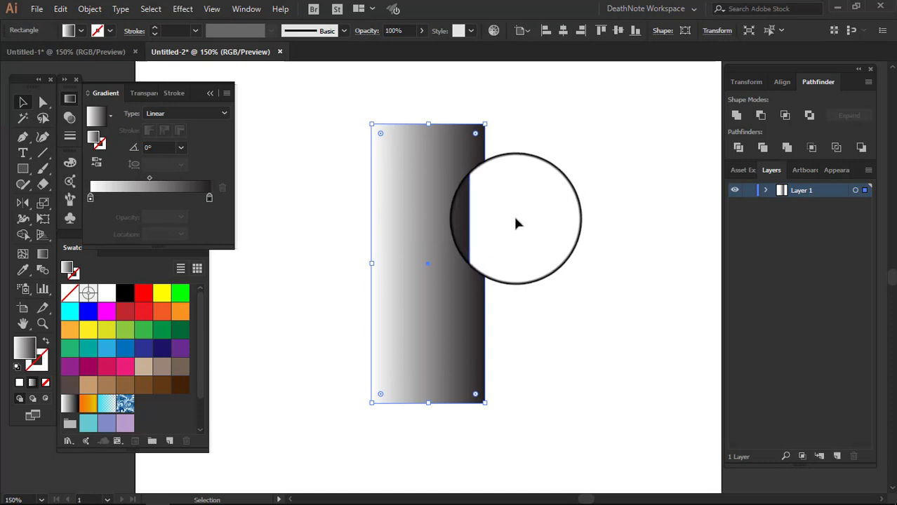
pyautogui.click(317, 176)
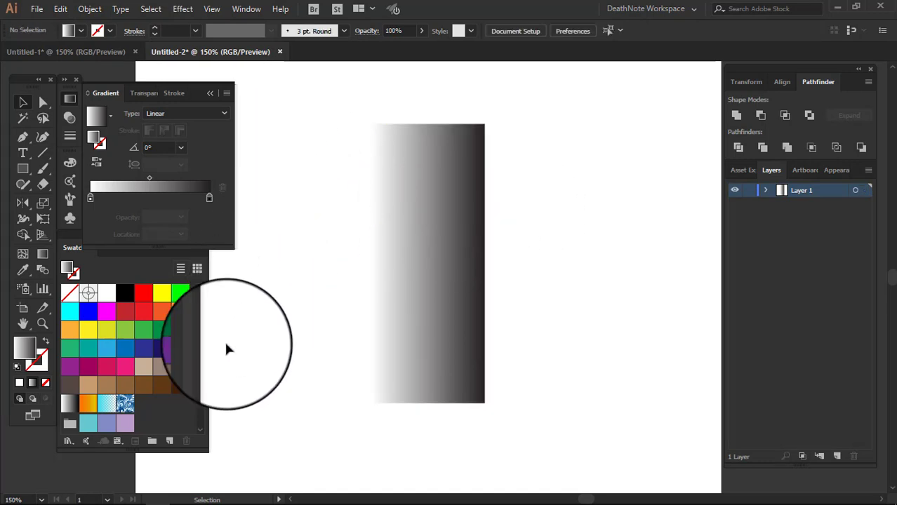
pyautogui.moveTo(136, 453); pyautogui.dragTo(135, 421)
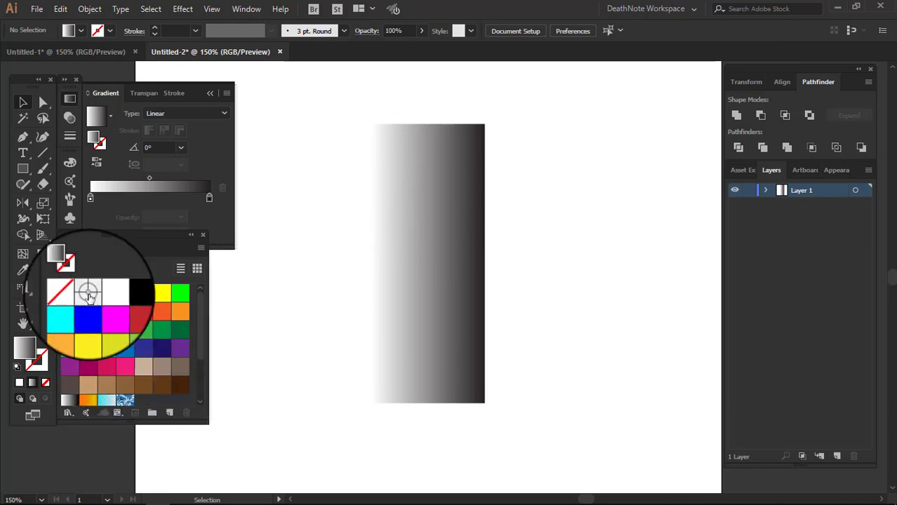
# Apply the Silver gradient from the Metals swatch library to the rectangle
pyautogui.click(69, 413)
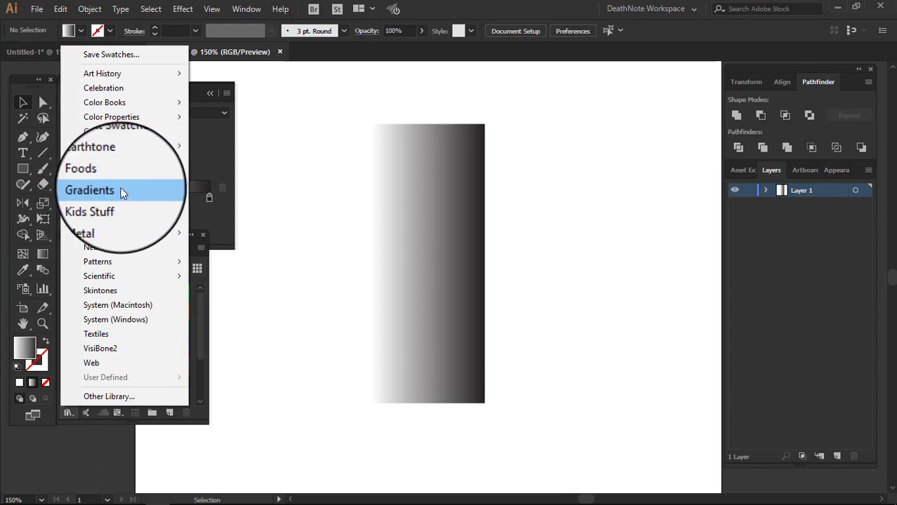
pyautogui.moveTo(100, 190)
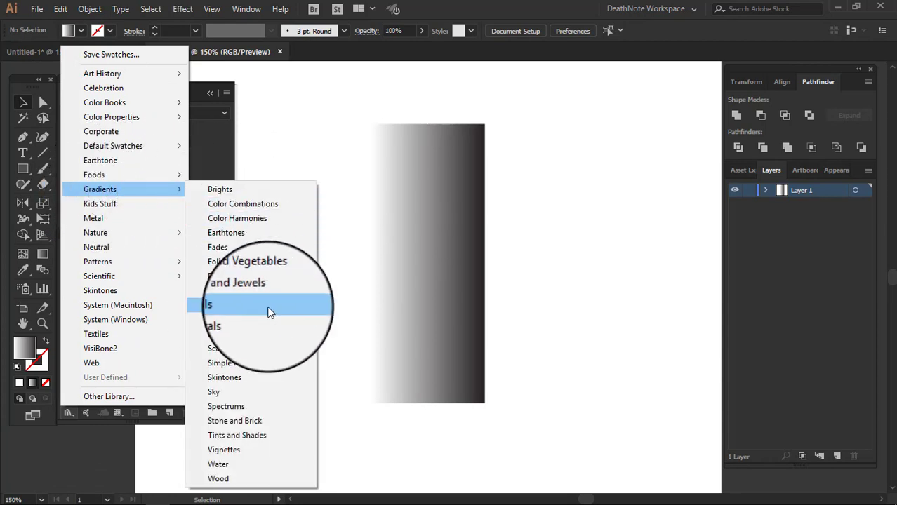
pyautogui.click(268, 306)
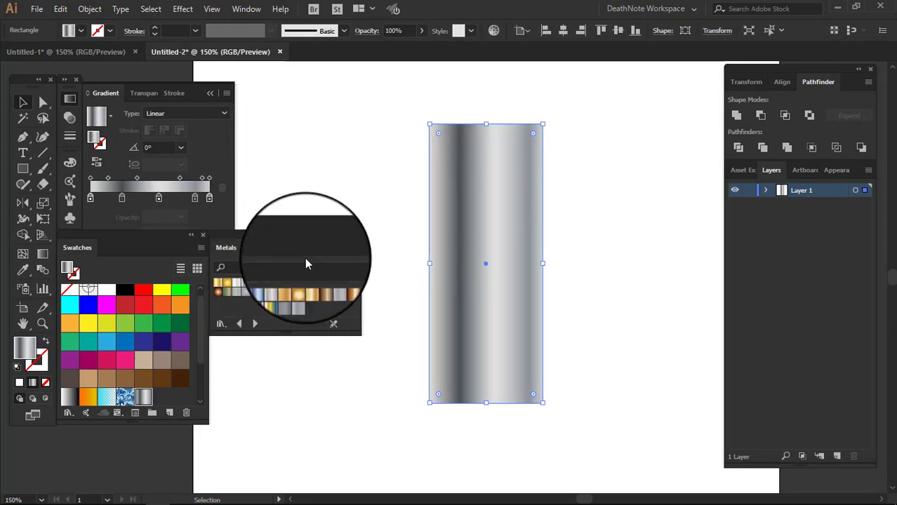
pyautogui.moveTo(584, 227); pyautogui.dragTo(564, 228)
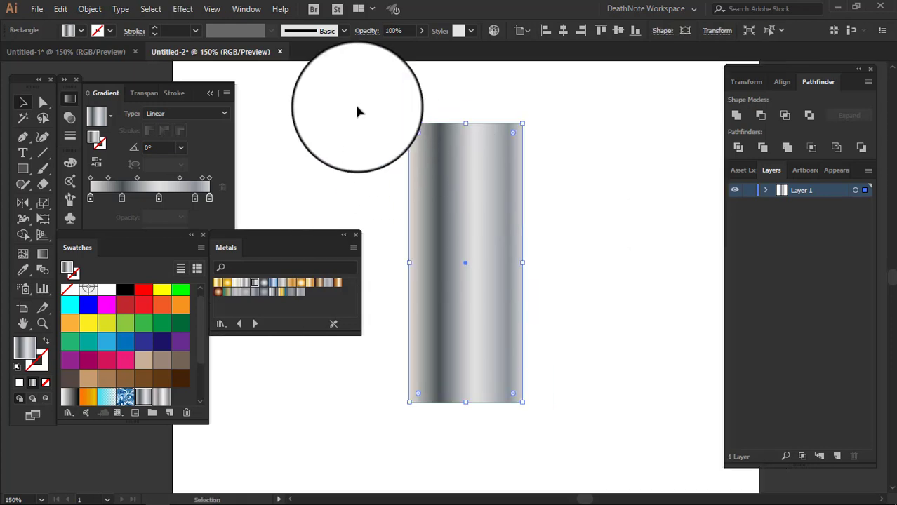
# Duplicate the metallic rectangle in the Layers panel
pyautogui.moveTo(355, 105); pyautogui.dragTo(589, 169)
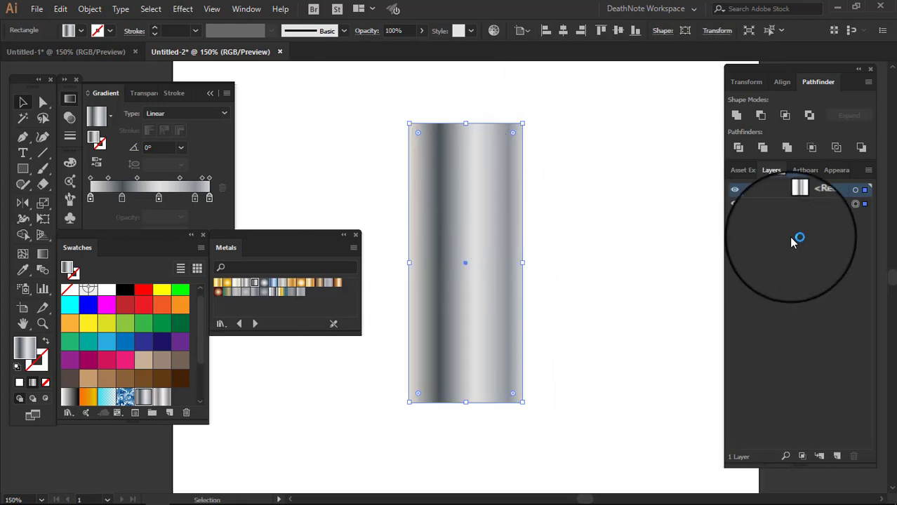
pyautogui.click(818, 203)
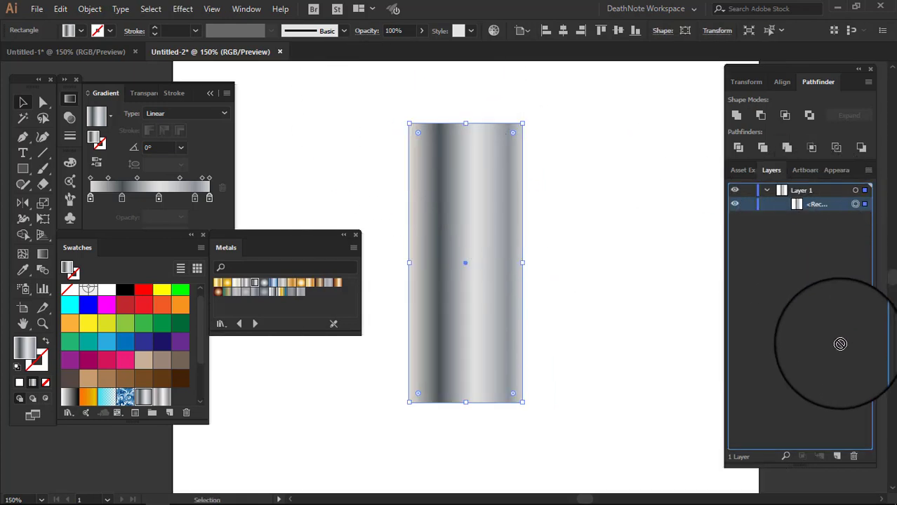
pyautogui.click(837, 457)
# Resize the copy into a thin strip wider than the column
pyautogui.click(573, 231)
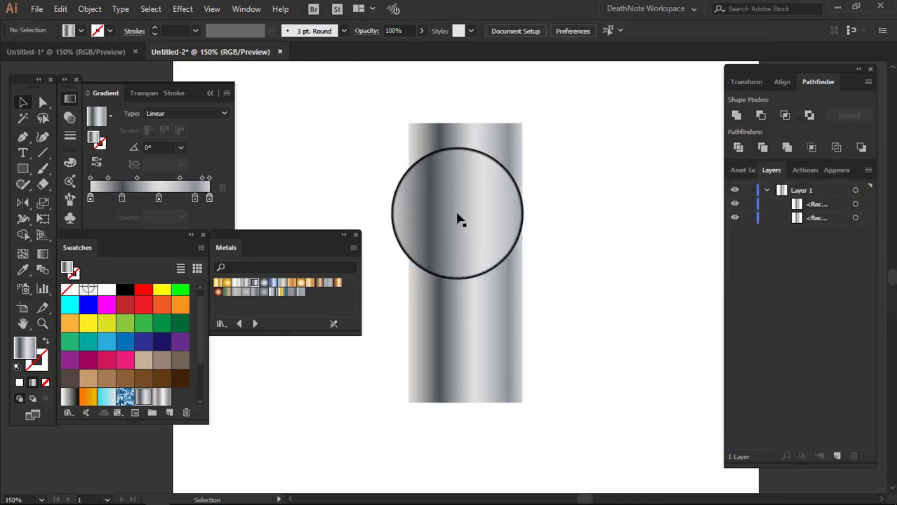
pyautogui.click(466, 125)
pyautogui.moveTo(466, 394)
pyautogui.mouseDown()
pyautogui.moveTo(460, 164)
pyautogui.moveTo(466, 180)
pyautogui.mouseUp()
pyautogui.scroll(2, 476, 134)
pyautogui.moveTo(454, 114); pyautogui.dragTo(455, 177)
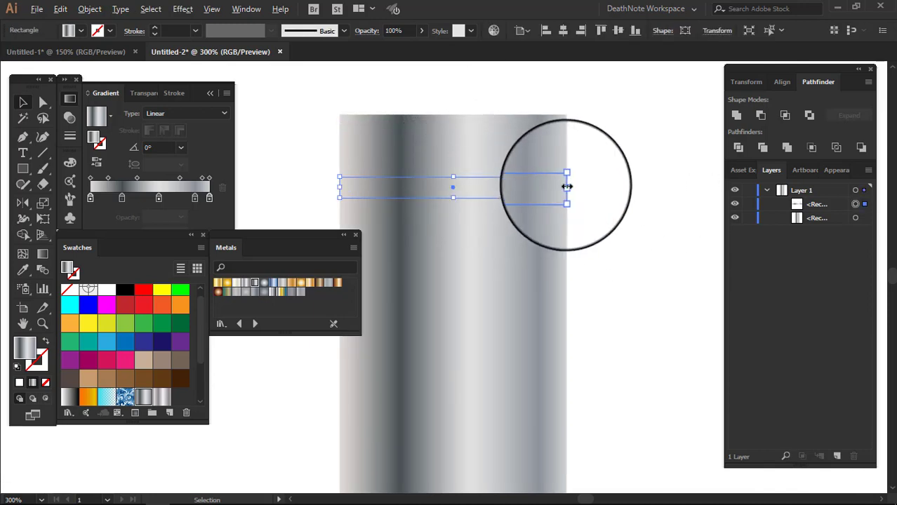
pyautogui.moveTo(566, 186); pyautogui.dragTo(589, 186)
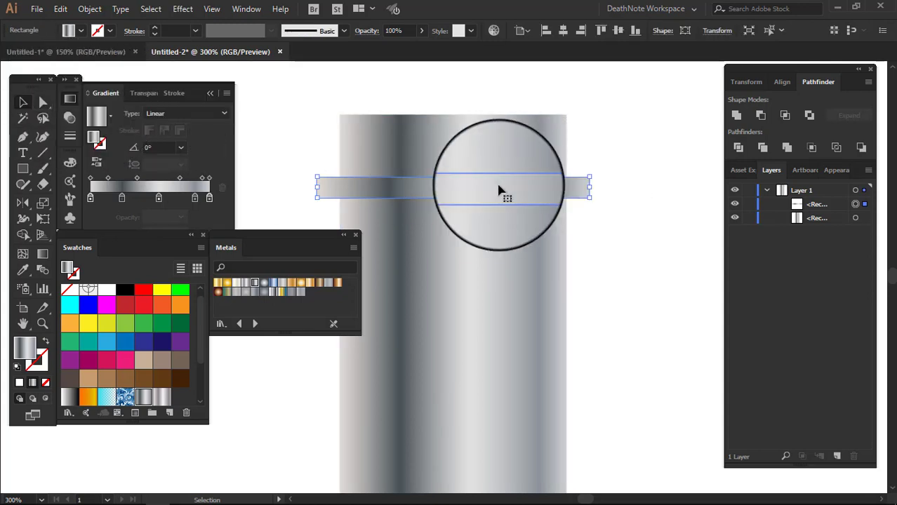
# Round the strip's ends fully using live corners
pyautogui.click(44, 103)
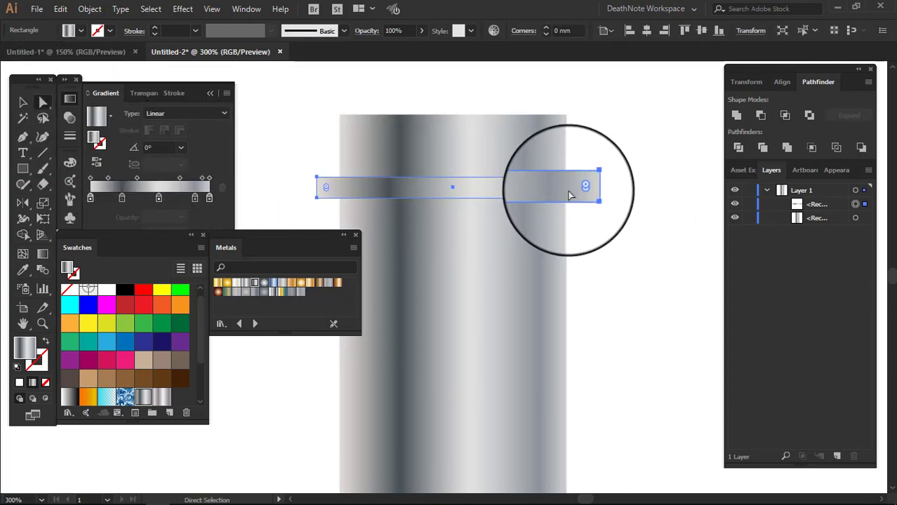
pyautogui.moveTo(587, 186); pyautogui.dragTo(486, 200)
pyautogui.click(23, 104)
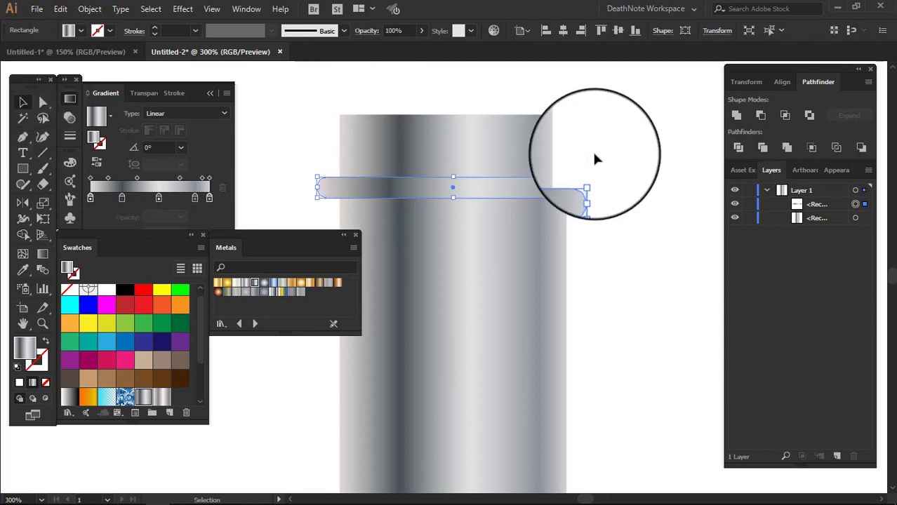
pyautogui.click(592, 149)
# Round the column's top corners and lower the bar onto the column top
pyautogui.scroll(-2, 508, 202)
pyautogui.click(526, 249)
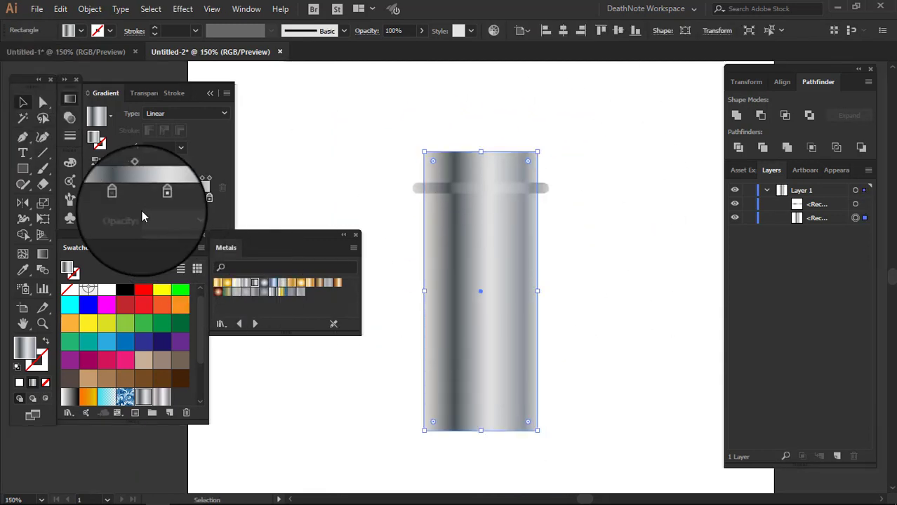
pyautogui.click(43, 102)
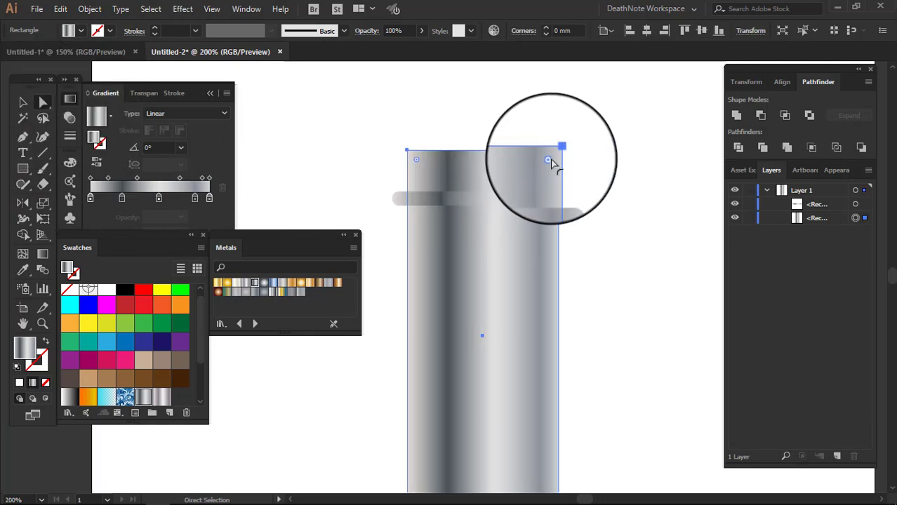
pyautogui.moveTo(550, 155)
pyautogui.mouseDown()
pyautogui.moveTo(517, 212)
pyautogui.moveTo(489, 216)
pyautogui.mouseUp()
pyautogui.click(640, 172)
pyautogui.click(22, 102)
pyautogui.scroll(1, 512, 217)
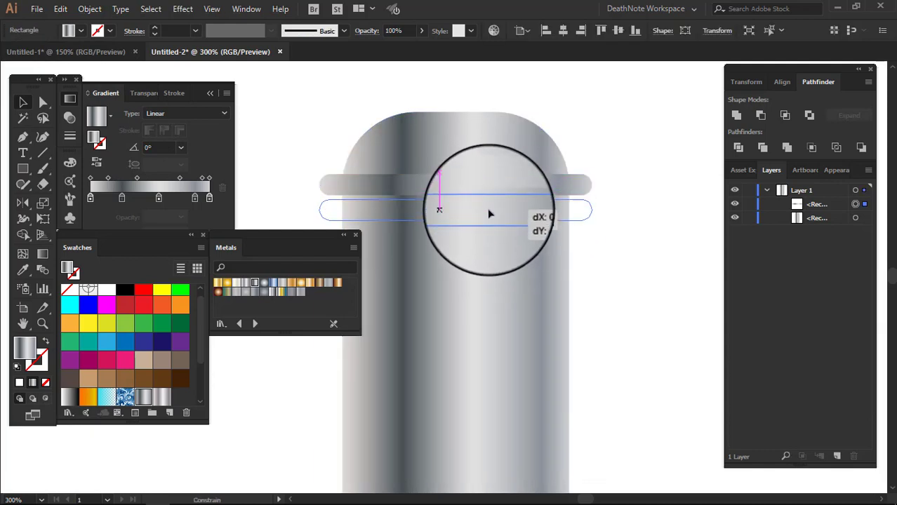
pyautogui.click(631, 160)
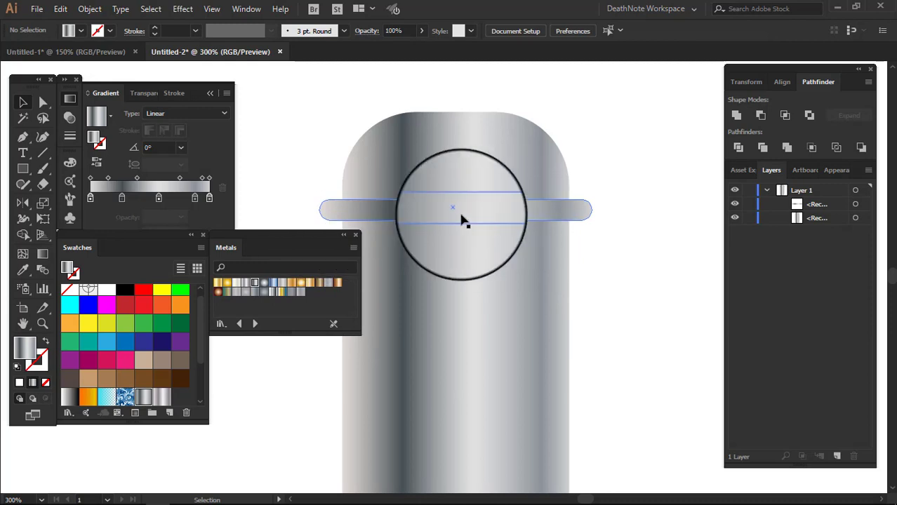
# Shift the band's middle gradient stop left and add a fifth stop near the right end
pyautogui.click(457, 218)
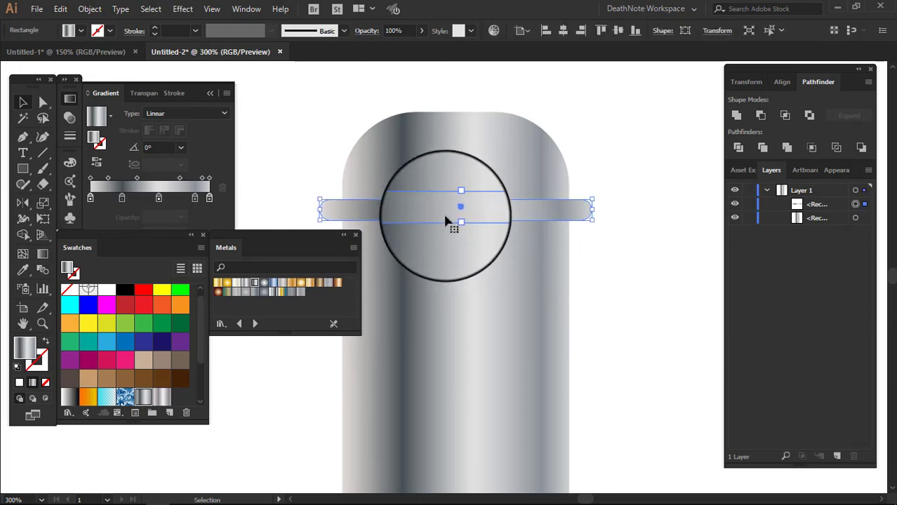
pyautogui.click(121, 198)
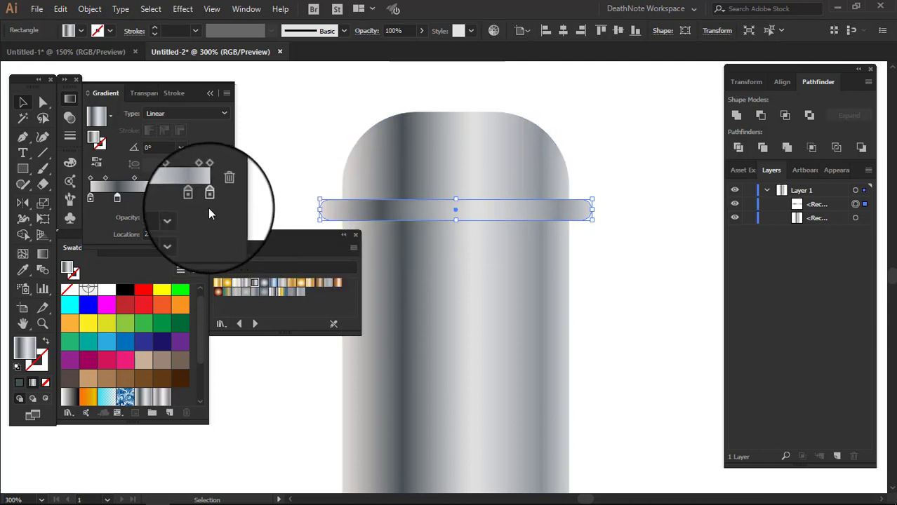
pyautogui.click(149, 198)
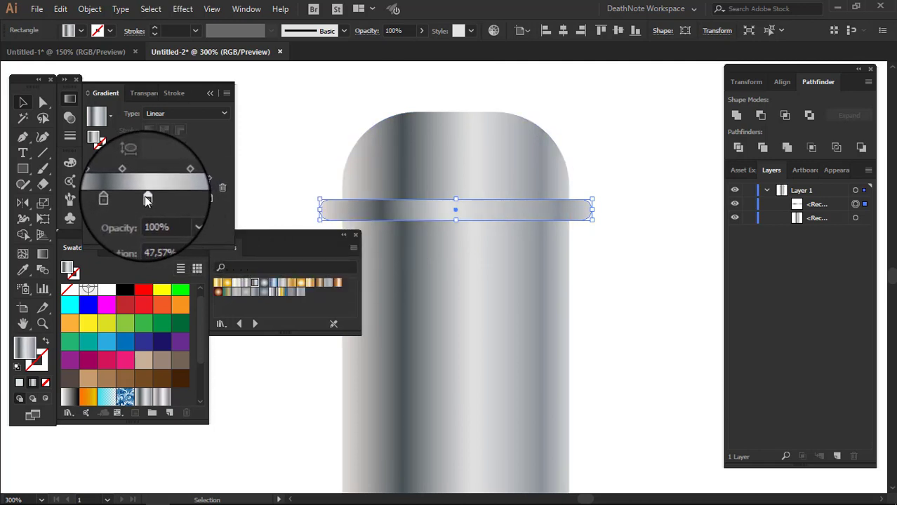
pyautogui.moveTo(147, 200); pyautogui.dragTo(119, 203)
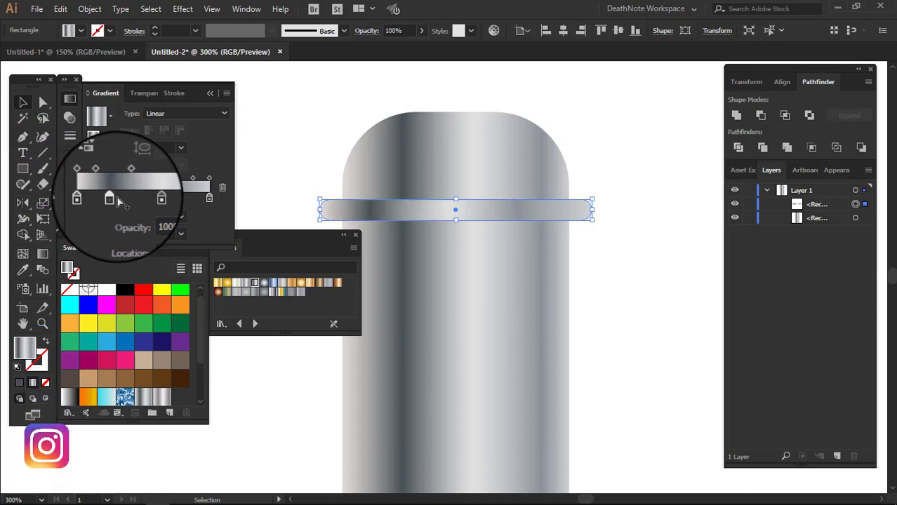
pyautogui.click(201, 200)
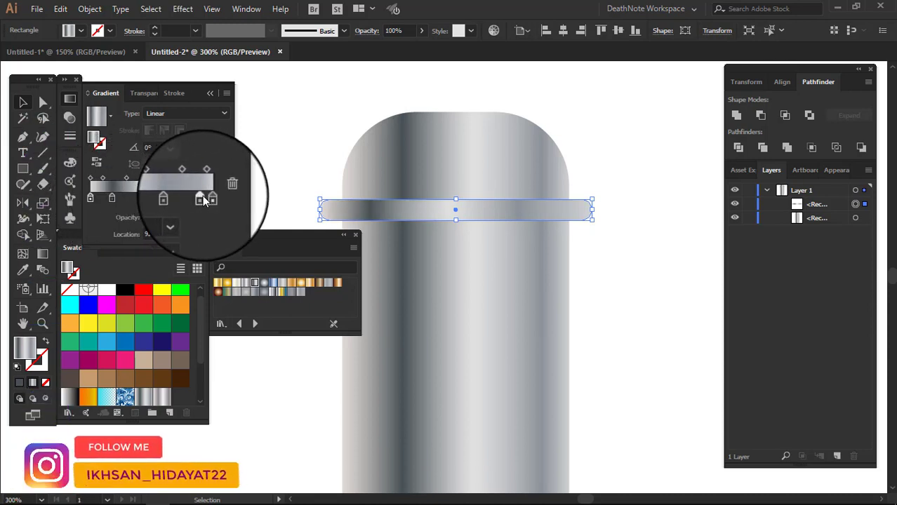
pyautogui.moveTo(203, 200); pyautogui.dragTo(204, 202)
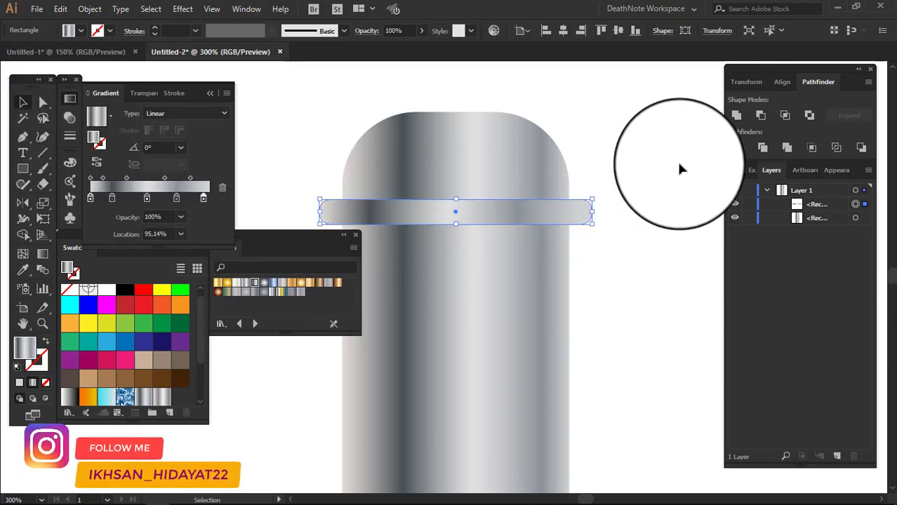
pyautogui.click(608, 252)
pyautogui.scroll(-2, 607, 252)
pyautogui.scroll(1, 554, 204)
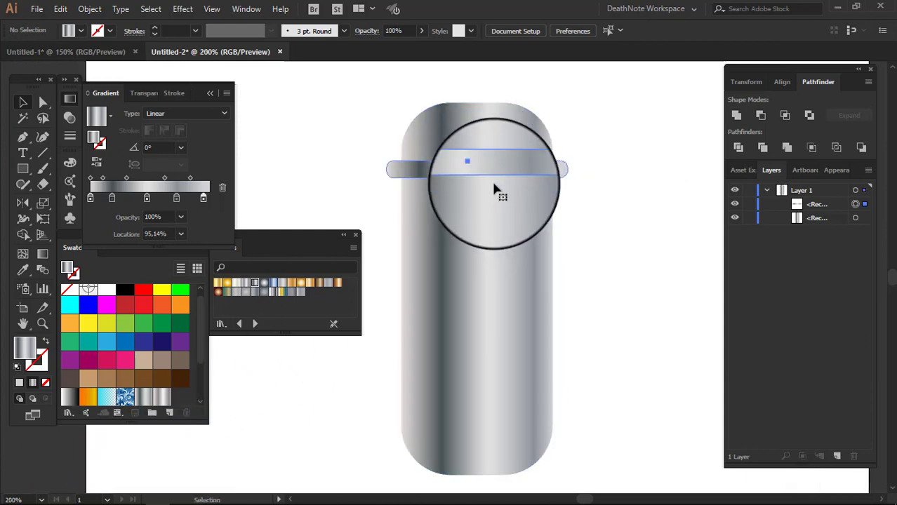
# Copy the top band straight down to near the cylinder's bottom
pyautogui.click(510, 179)
pyautogui.moveTo(515, 172); pyautogui.dragTo(522, 428)
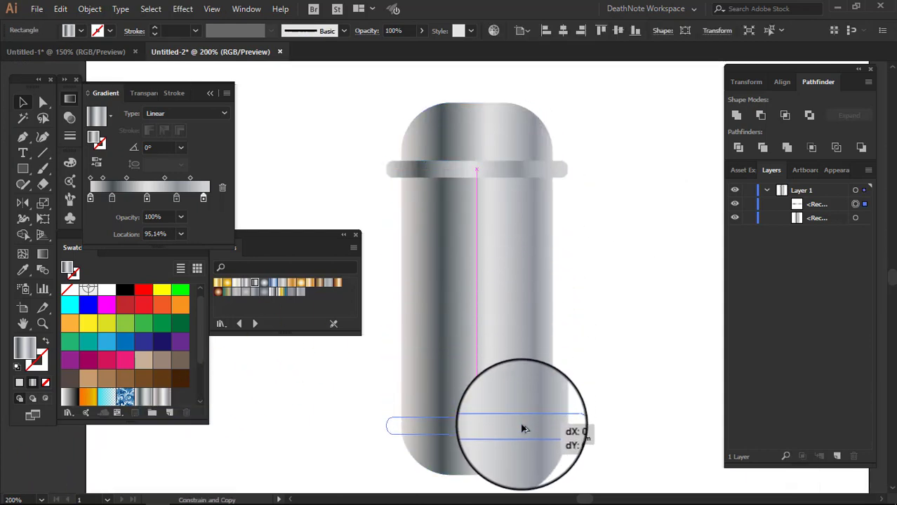
pyautogui.moveTo(522, 428); pyautogui.dragTo(629, 329)
pyautogui.click(629, 330)
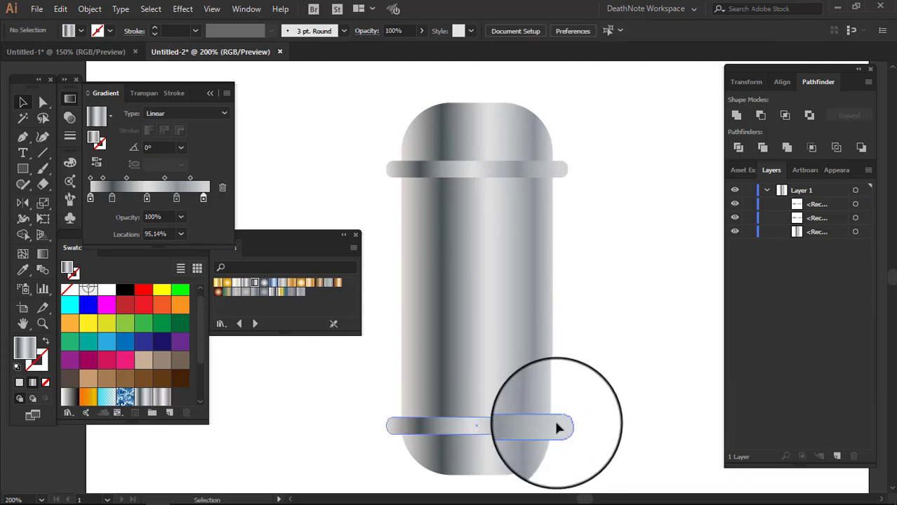
# Select the top and bottom bands and group them
pyautogui.click(557, 425)
pyautogui.keyDown('shift'); pyautogui.click(497, 175); pyautogui.keyUp('shift')
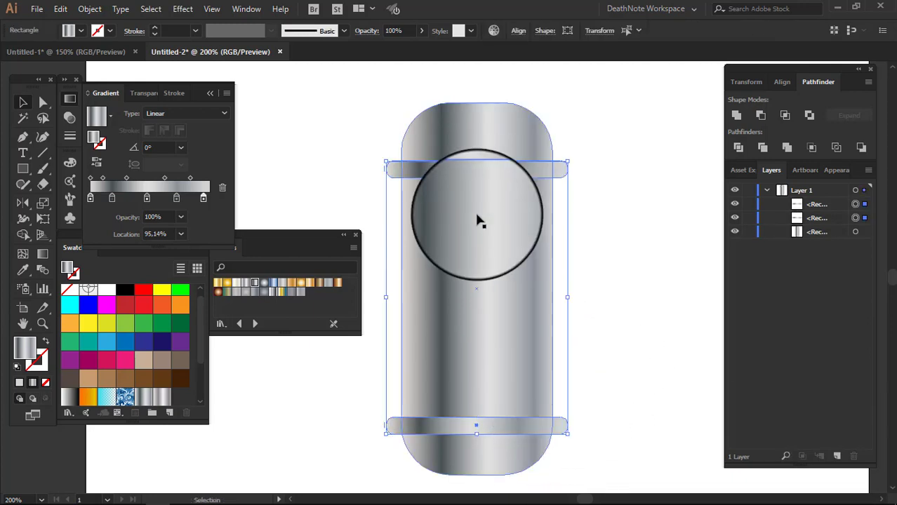
pyautogui.rightClick(481, 206)
pyautogui.click(520, 286)
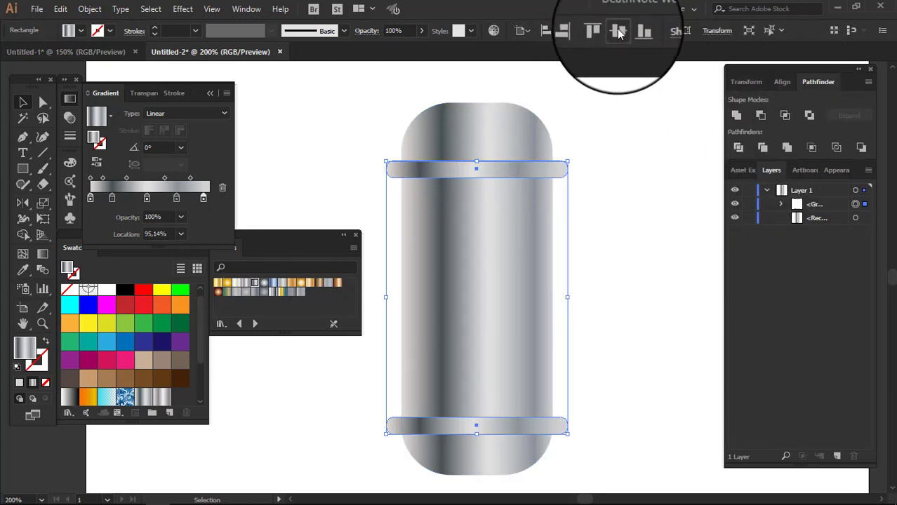
pyautogui.hotkey('ctrl', '-')
pyautogui.hotkey('ctrl', '-')
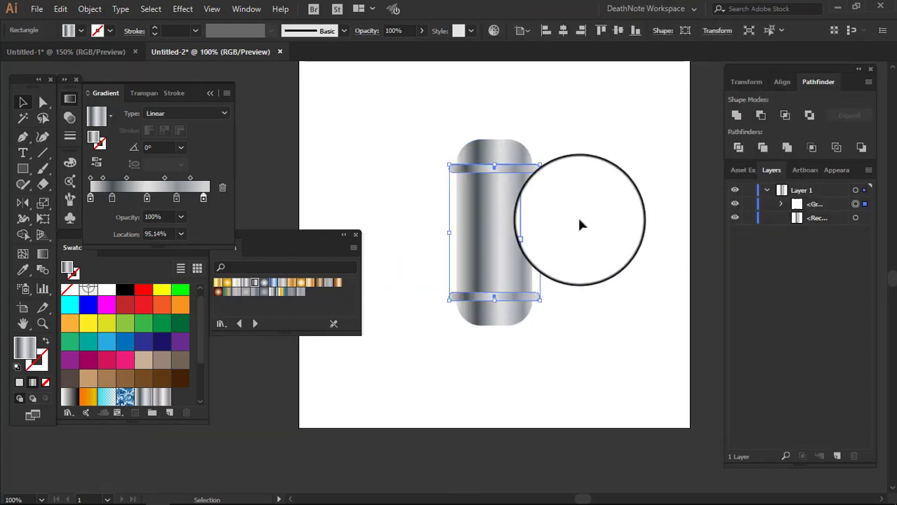
pyautogui.hotkey('ctrl', '+')
pyautogui.click(484, 141)
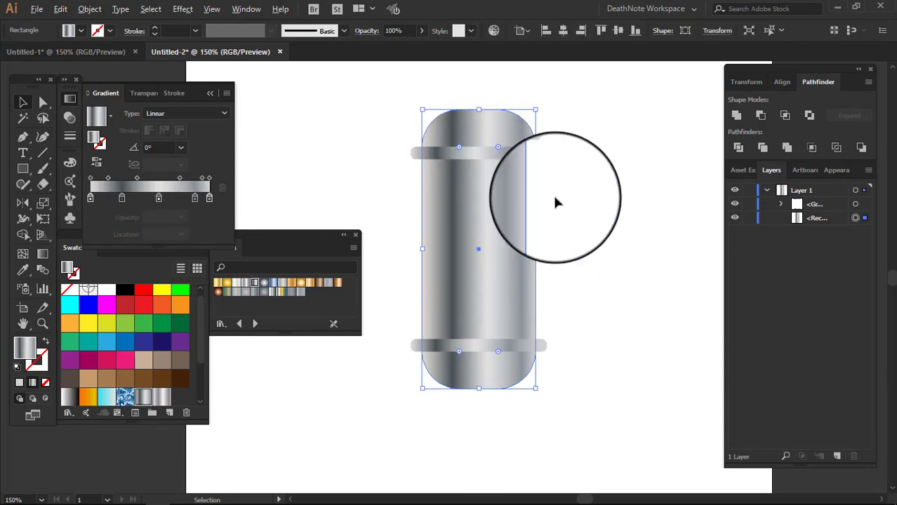
# Duplicate the capsule body rectangle in the Layers panel
pyautogui.hotkey('ctrl', '-')
pyautogui.click(587, 200)
pyautogui.hotkey('ctrl', '+')
pyautogui.hotkey('ctrl', '+')
pyautogui.click(494, 120)
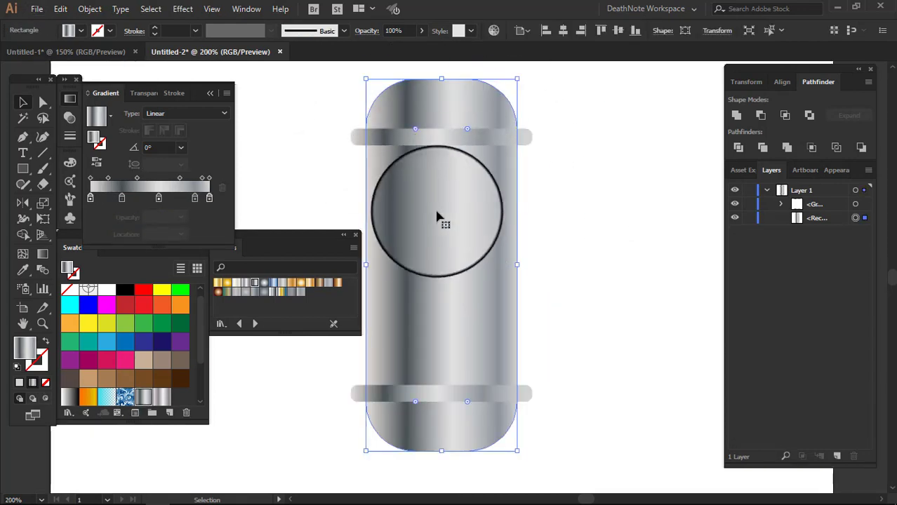
pyautogui.moveTo(859, 218); pyautogui.dragTo(835, 462)
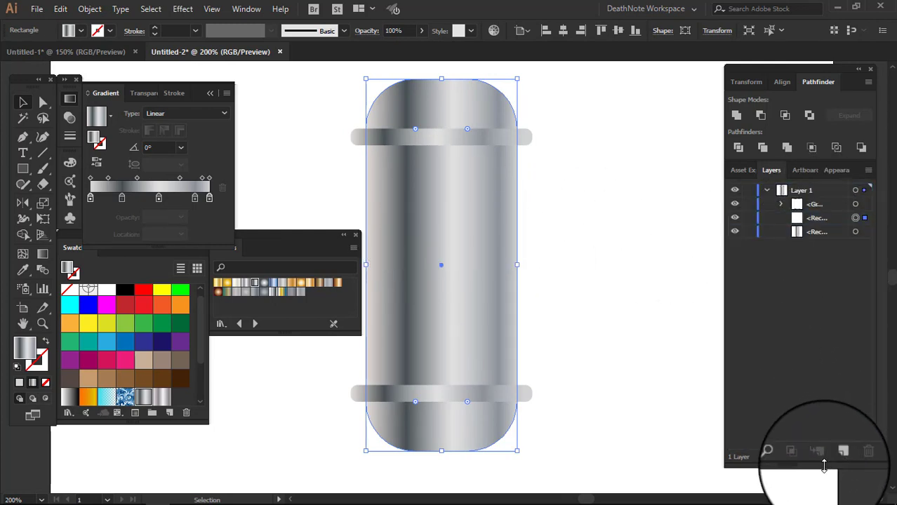
pyautogui.click(707, 330)
# Set the copy's corner radius to 0 and shorten it to fit between the bands
pyautogui.click(452, 228)
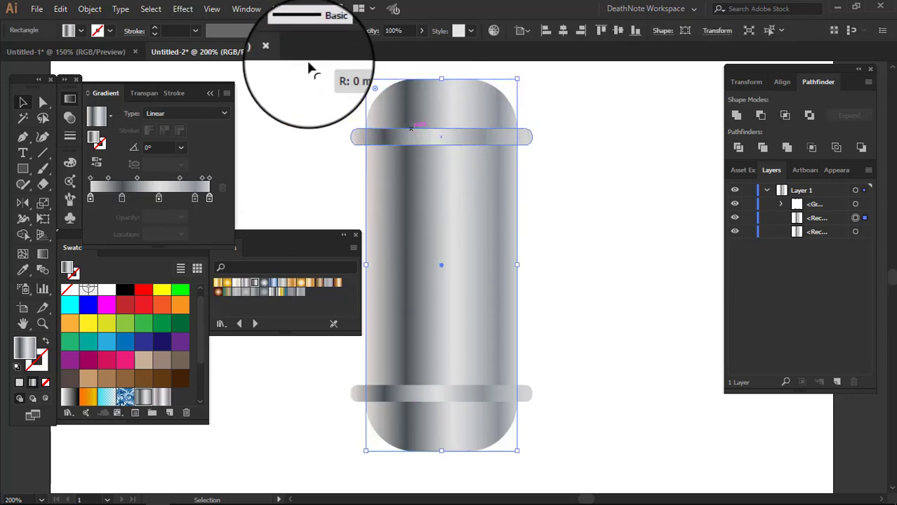
pyautogui.click(612, 104)
pyautogui.click(486, 114)
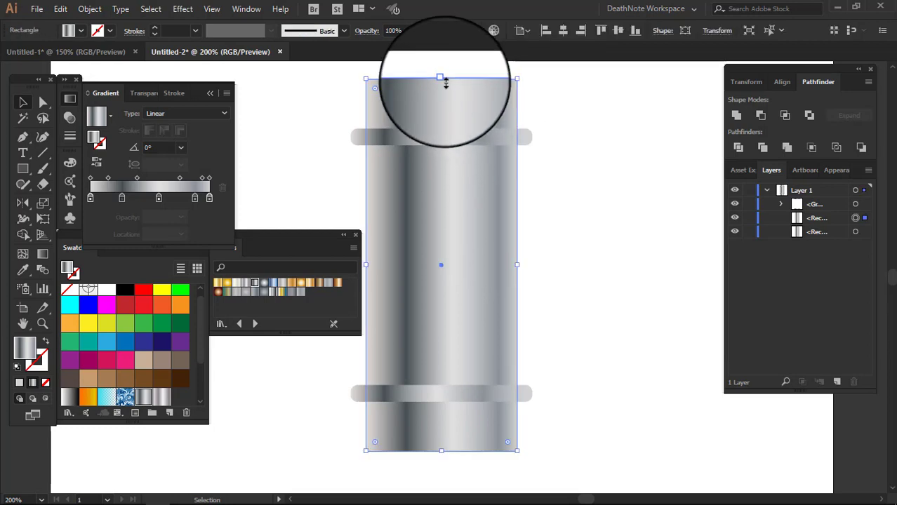
pyautogui.moveTo(441, 79); pyautogui.dragTo(441, 145)
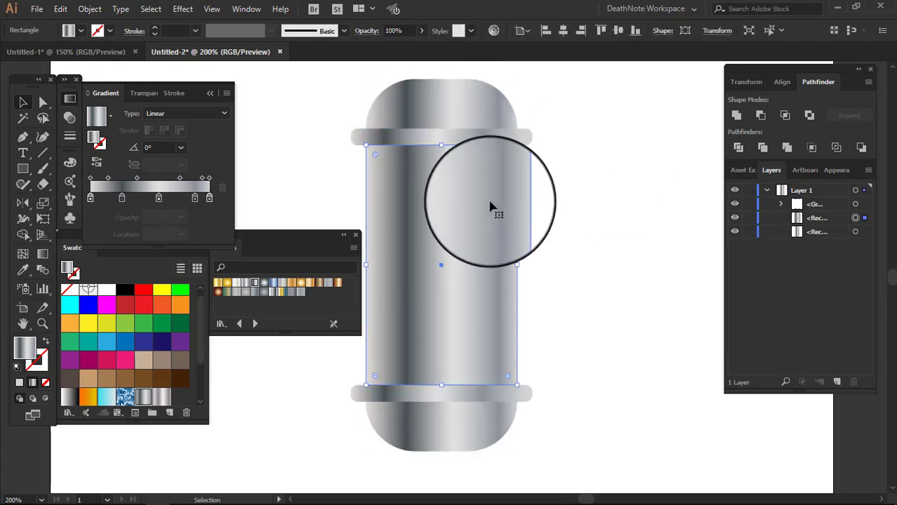
pyautogui.hscroll(-1, 597, 203)
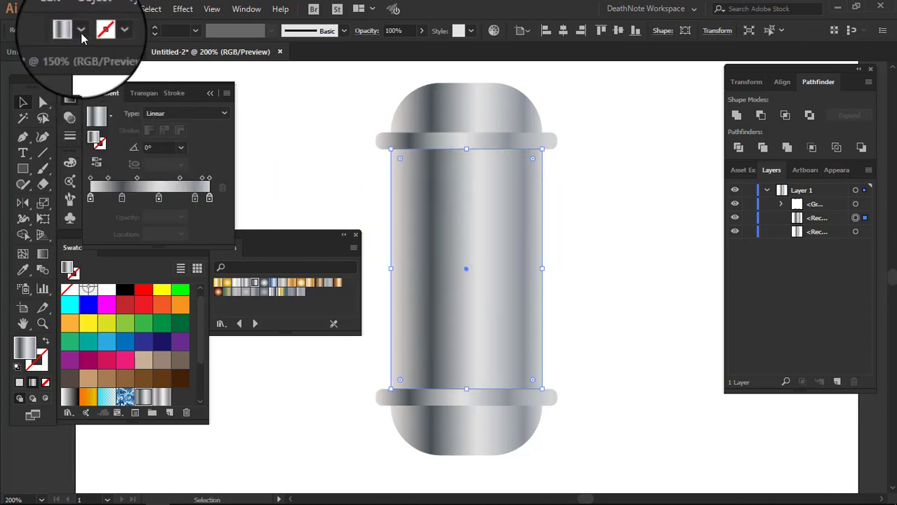
# Fill the middle rectangle green and narrow it from the sides
pyautogui.click(128, 325)
pyautogui.click(599, 194)
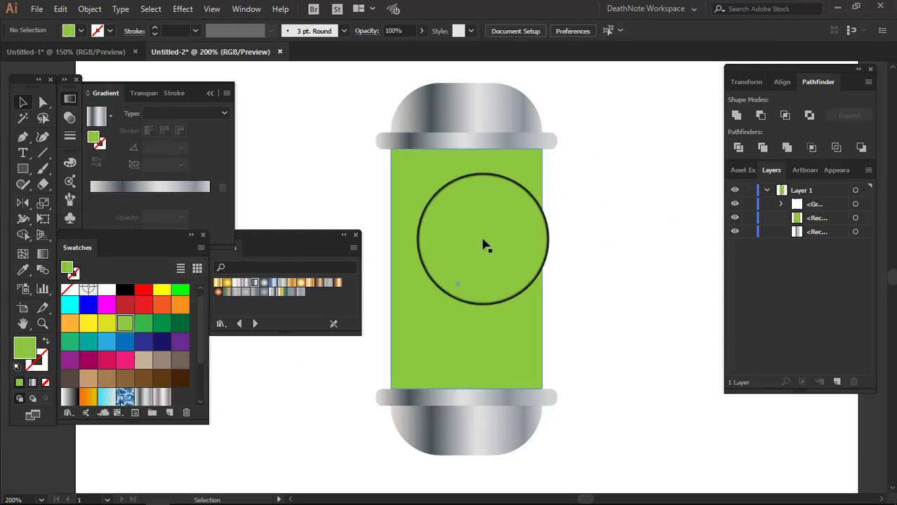
pyautogui.click(530, 242)
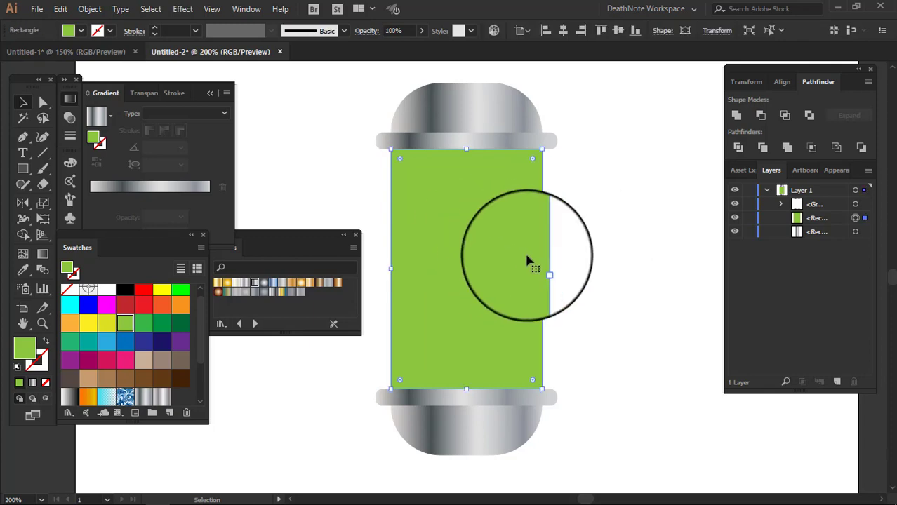
pyautogui.moveTo(543, 269); pyautogui.dragTo(520, 268)
pyautogui.click(590, 210)
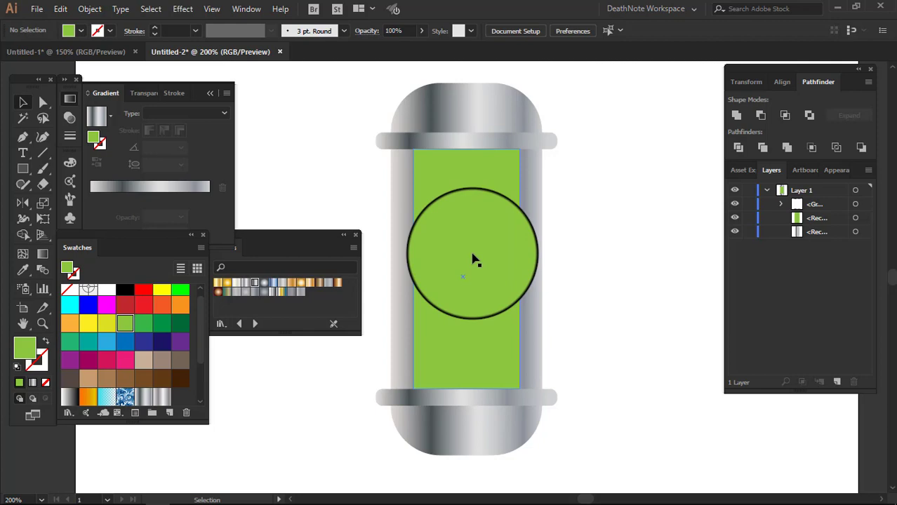
# Duplicate the narrow green rectangle and stretch the copy to the body's full width
pyautogui.click(474, 248)
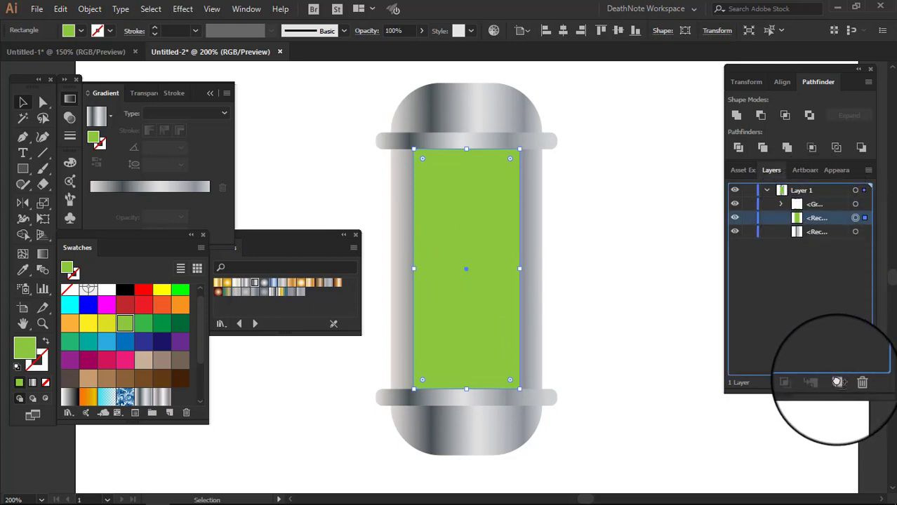
pyautogui.moveTo(816, 217); pyautogui.dragTo(838, 383)
pyautogui.moveTo(645, 258)
pyautogui.mouseDown()
pyautogui.moveTo(519, 272)
pyautogui.moveTo(543, 270)
pyautogui.mouseUp()
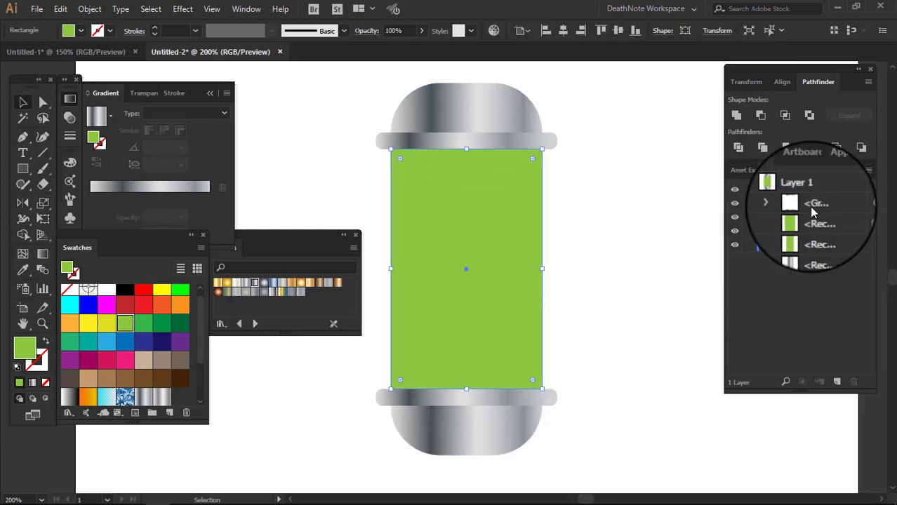
pyautogui.click(617, 276)
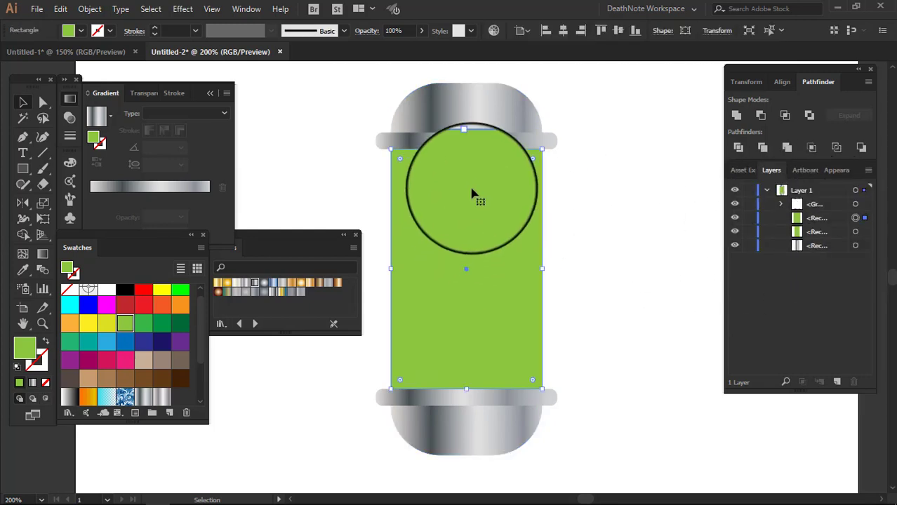
pyautogui.click(855, 233)
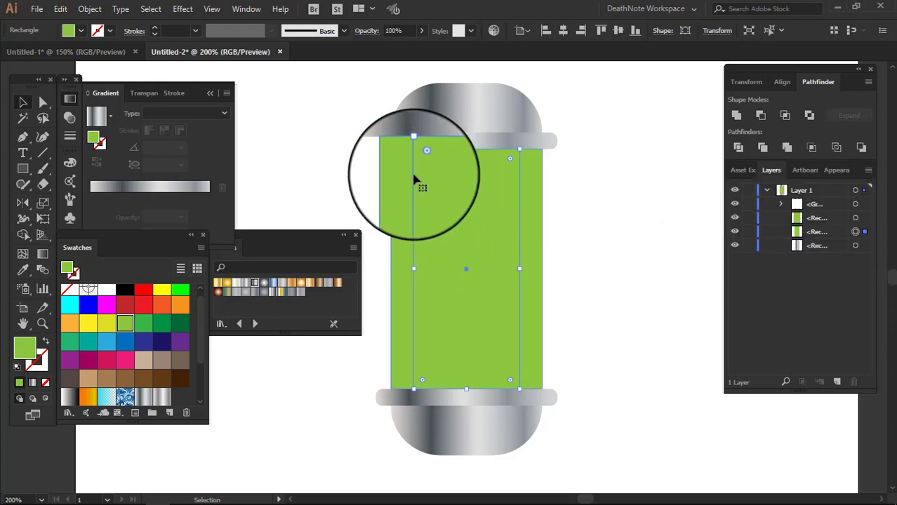
# Stack the narrow rectangle above the full-width one and fill it yellow
pyautogui.click(811, 234)
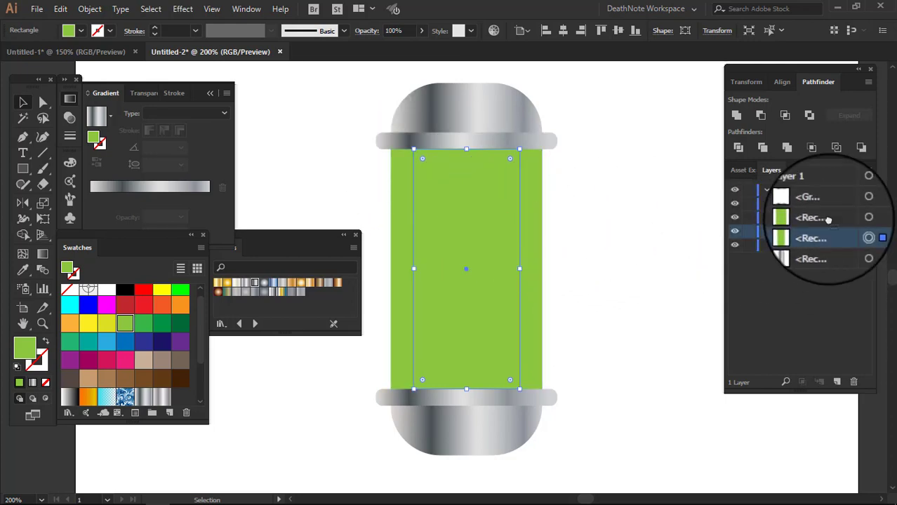
pyautogui.moveTo(828, 215); pyautogui.dragTo(828, 211)
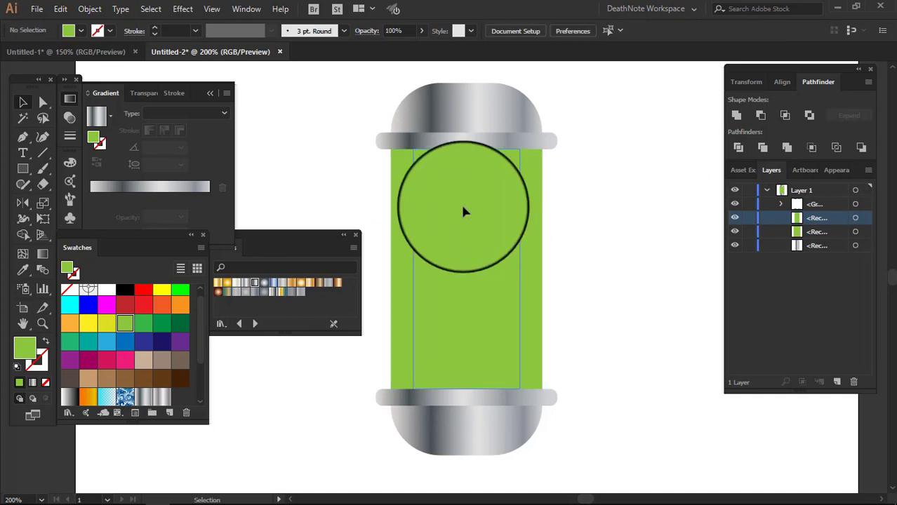
pyautogui.click(105, 324)
pyautogui.click(581, 207)
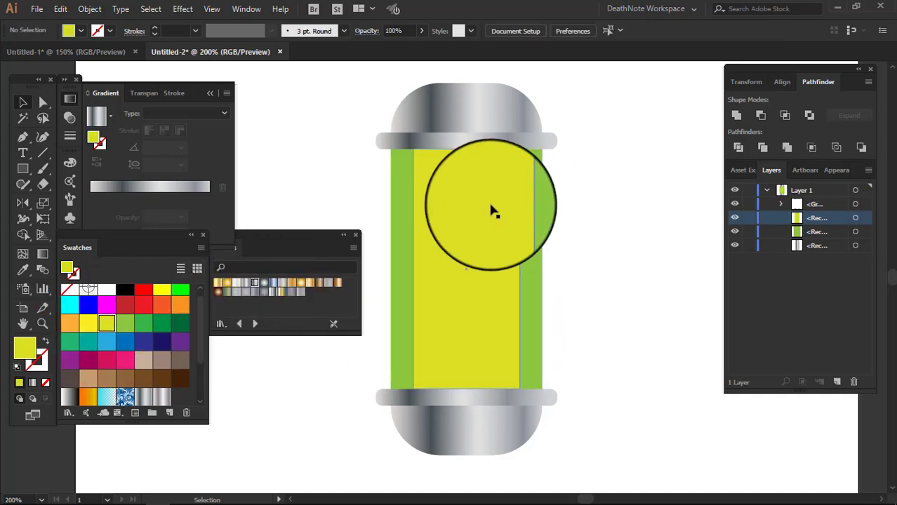
# Check the yellow inner rectangle against the green side strips by selecting and deselecting it
pyautogui.click(508, 196)
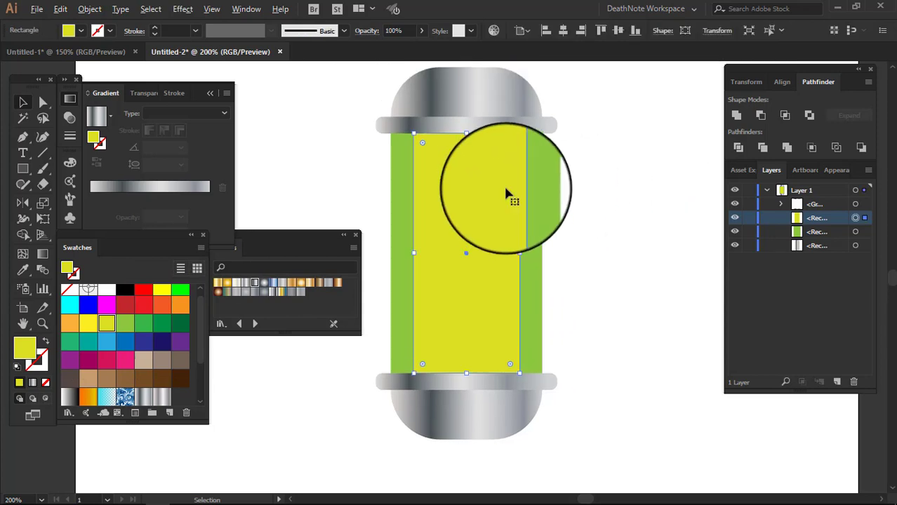
pyautogui.moveTo(537, 206); pyautogui.dragTo(544, 218)
pyautogui.click(612, 218)
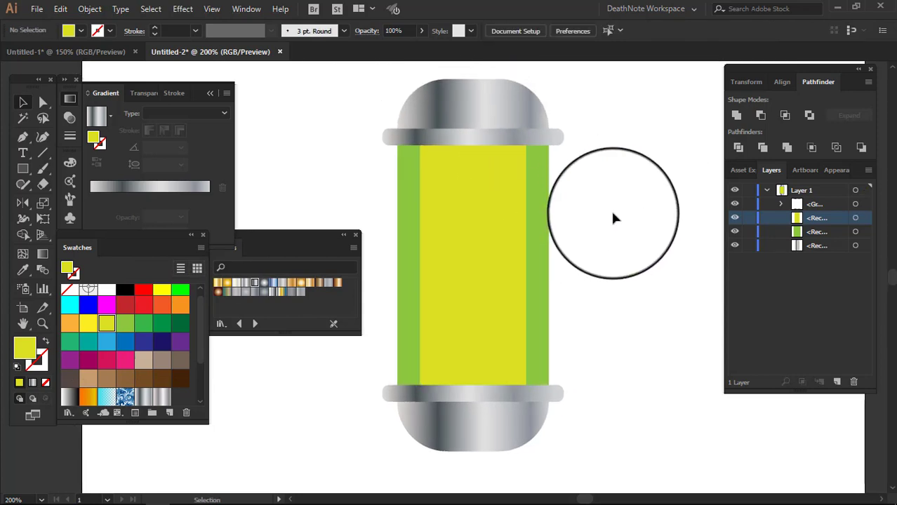
pyautogui.moveTo(612, 218); pyautogui.dragTo(474, 226)
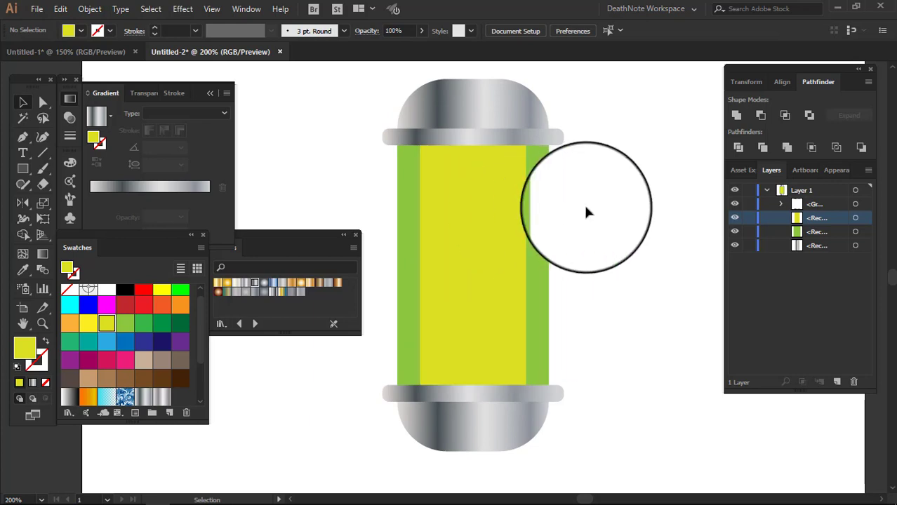
pyautogui.click(525, 263)
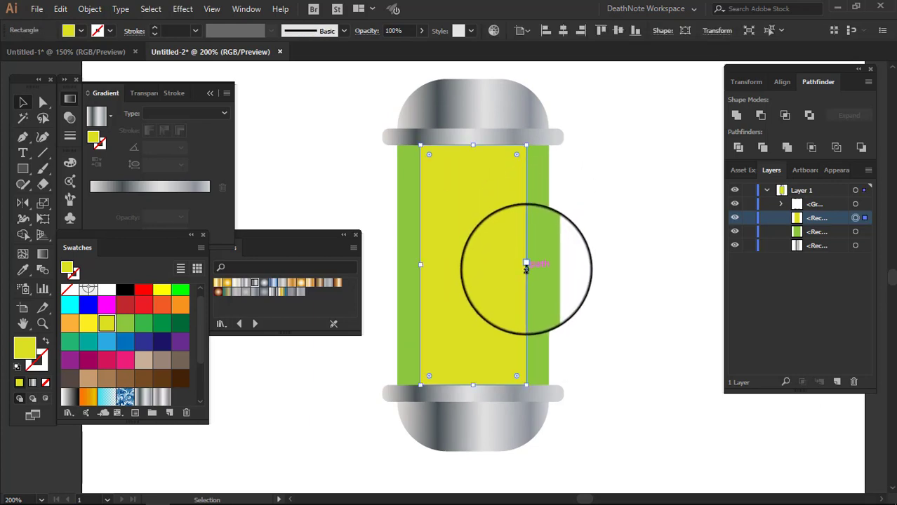
pyautogui.click(582, 245)
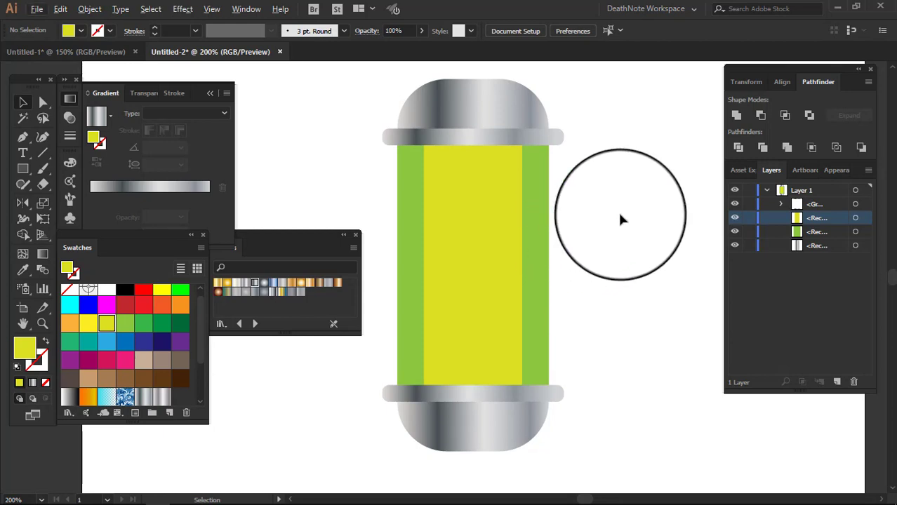
pyautogui.click(500, 226)
pyautogui.click(582, 209)
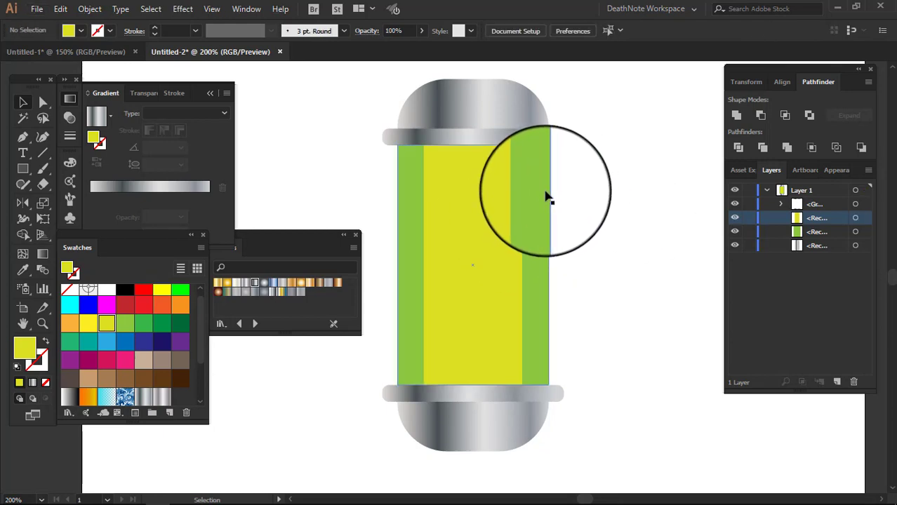
pyautogui.click(466, 204)
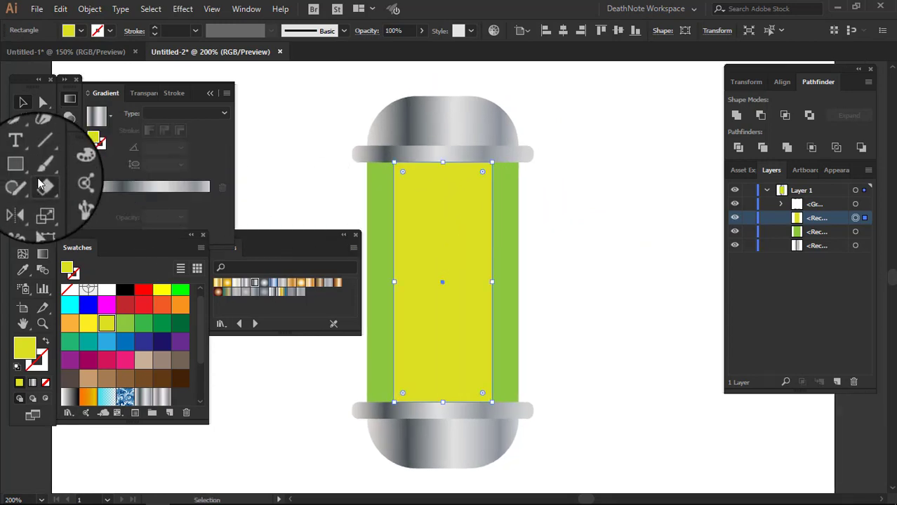
# Draw a thin horizontal rectangle right of the capsule and fill it red
pyautogui.moveTo(481, 169); pyautogui.dragTo(708, 184)
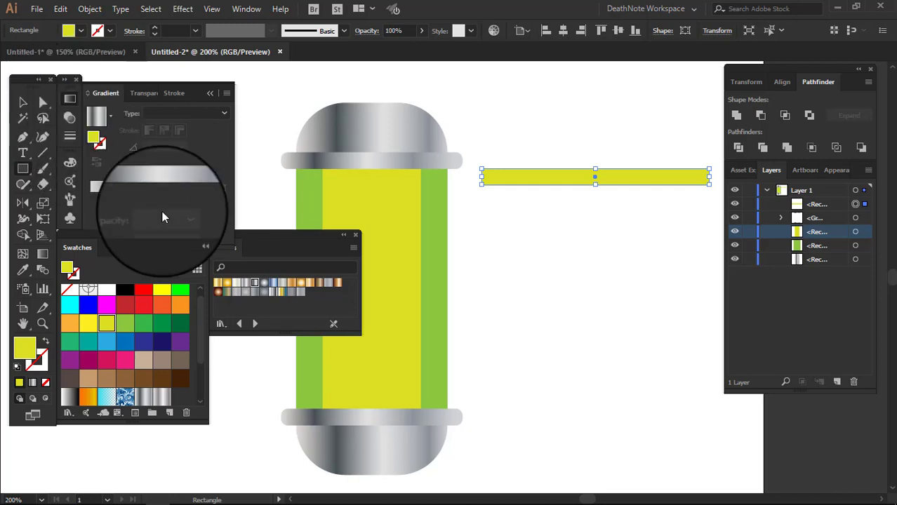
pyautogui.click(22, 102)
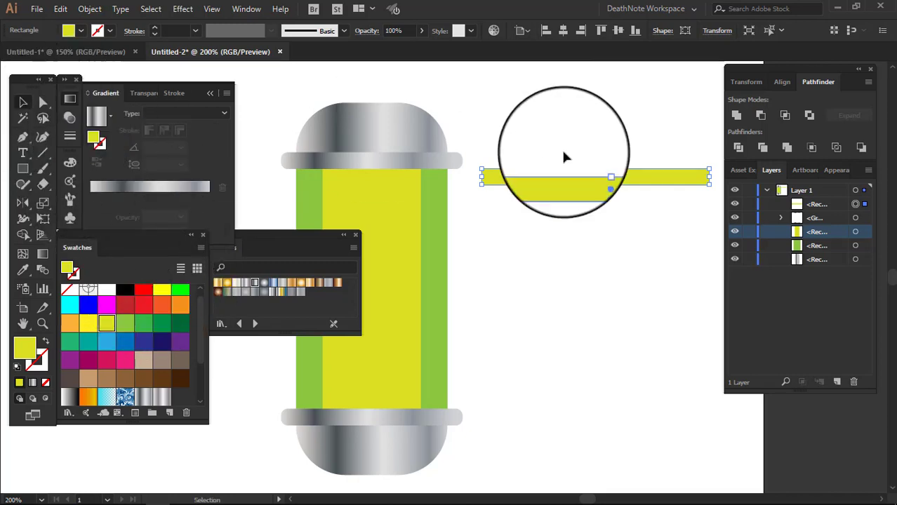
pyautogui.click(143, 304)
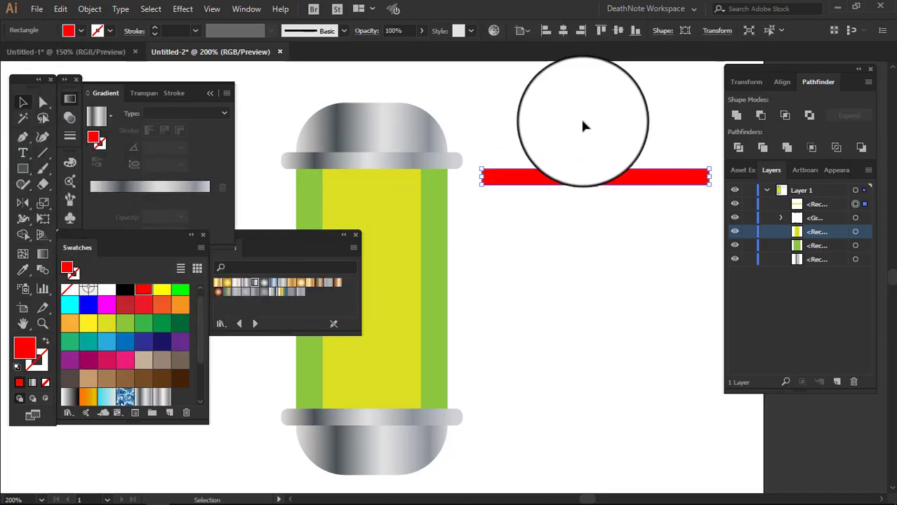
pyautogui.click(644, 194)
# Copy the red stripe directly below it, make the copy blue, and select both
pyautogui.scroll(2, 642, 179)
pyautogui.click(589, 164)
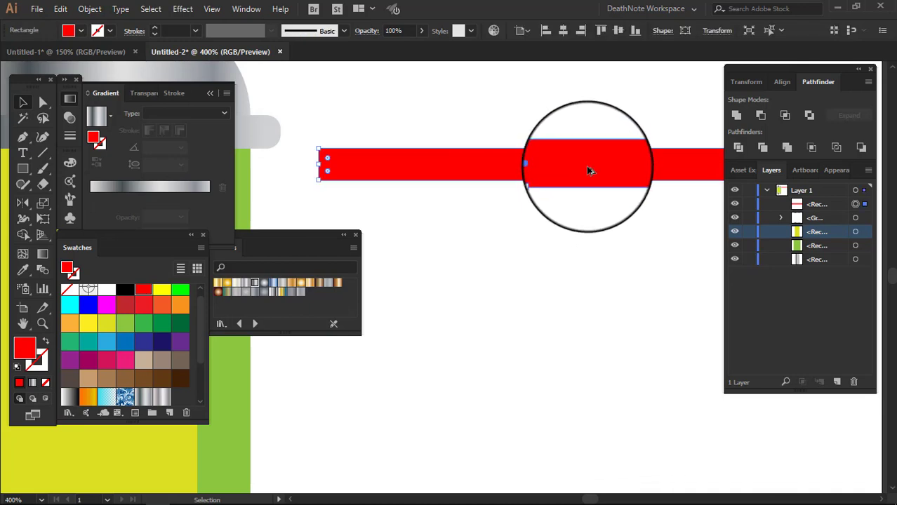
pyautogui.moveTo(590, 170); pyautogui.dragTo(589, 192)
pyautogui.click(584, 254)
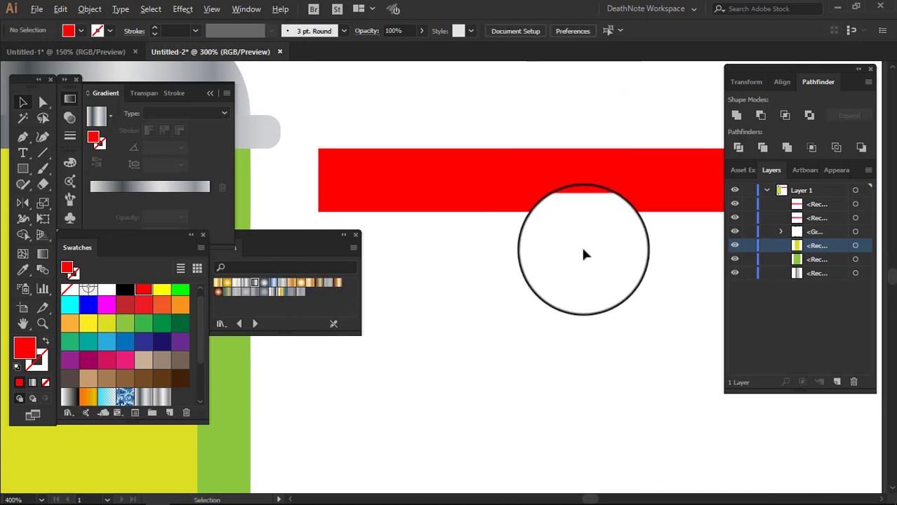
pyautogui.scroll(-2, 581, 244)
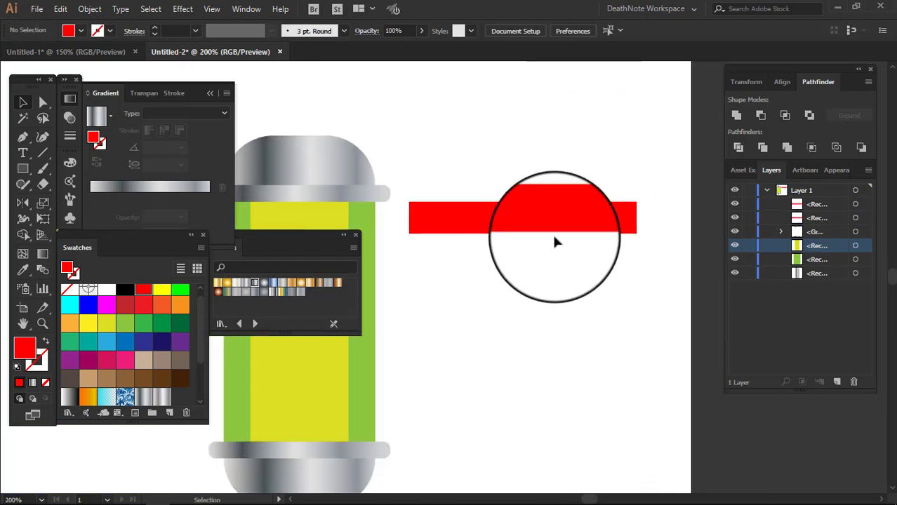
pyautogui.click(88, 304)
pyautogui.click(558, 289)
pyautogui.moveTo(455, 187); pyautogui.dragTo(591, 245)
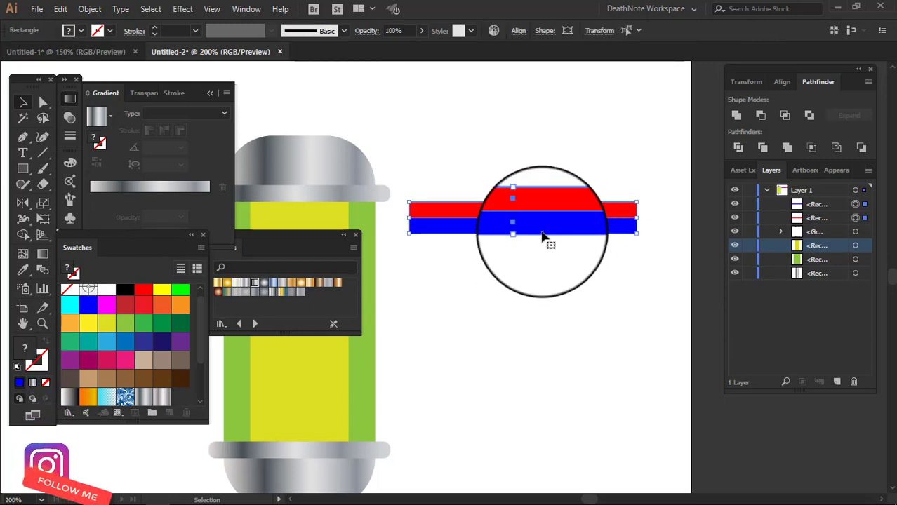
# Group the red and blue stripes into a single pair
pyautogui.rightClick(538, 218)
pyautogui.click(562, 302)
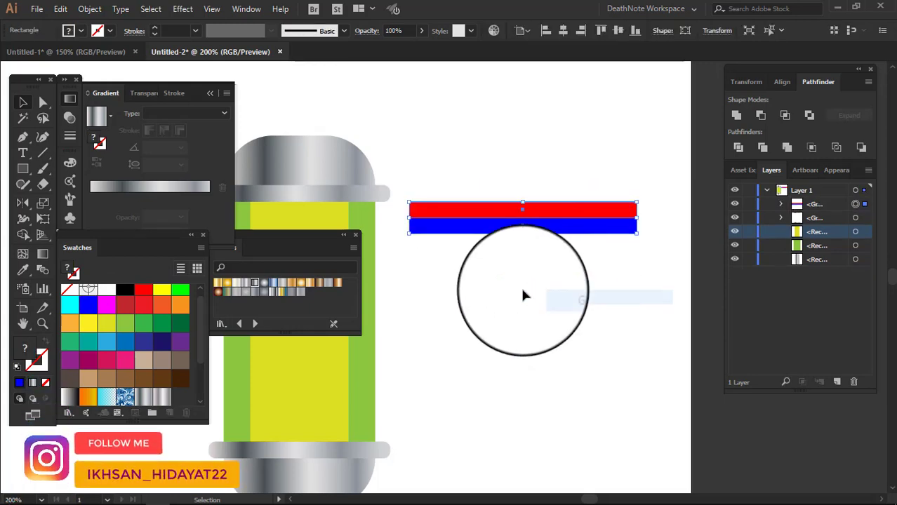
pyautogui.moveTo(524, 293); pyautogui.dragTo(536, 223)
pyautogui.rightClick(528, 151)
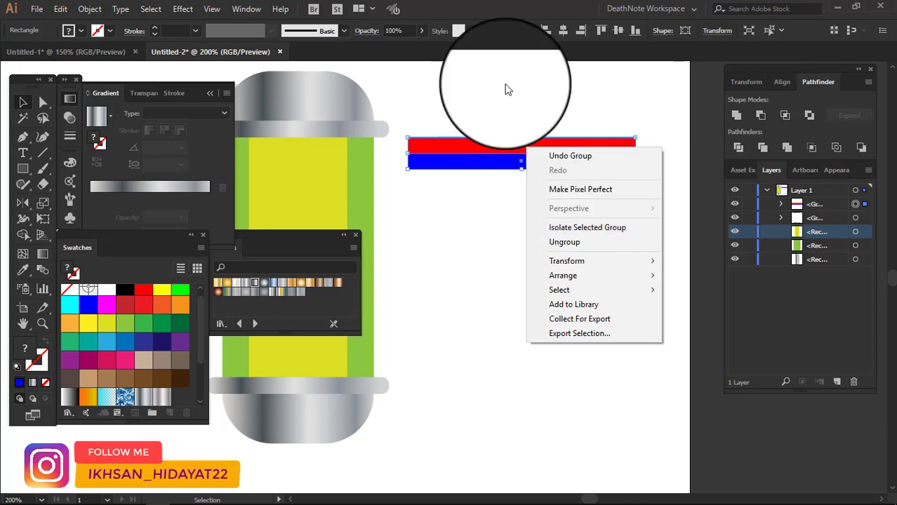
pyautogui.press('Escape')
# Copy the stripe pair straight down and repeat with Ctrl+D to make four evenly spaced pairs
pyautogui.moveTo(537, 159); pyautogui.dragTo(544, 210)
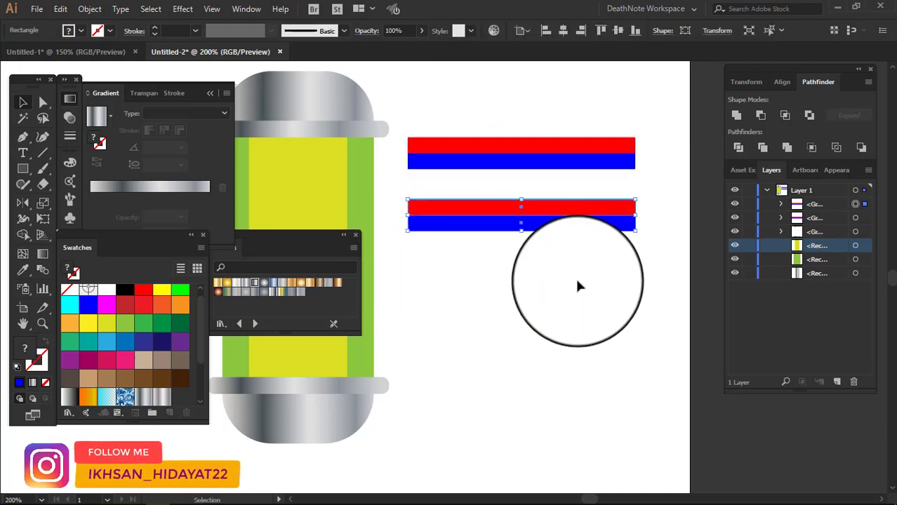
pyautogui.click(575, 291)
pyautogui.press('a')
pyautogui.click(560, 229)
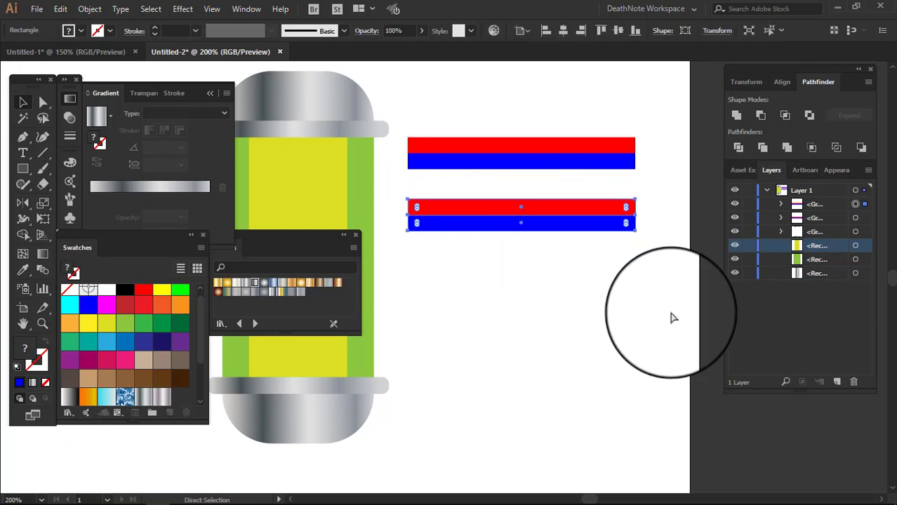
pyautogui.hotkey('ctrl', 'd')
pyautogui.hotkey('ctrl', 'd')
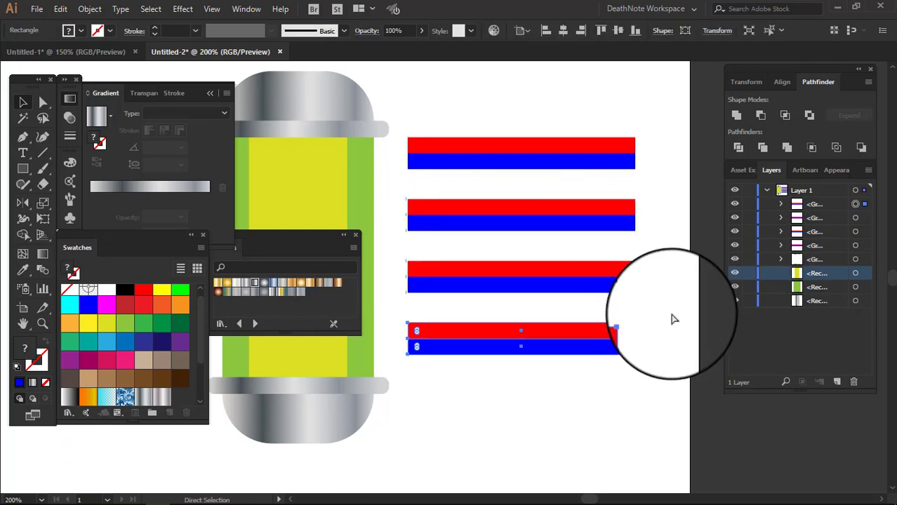
# Stretch the block of four stripe pairs wider to the right, then check the result zoomed out
pyautogui.press('v')
pyautogui.moveTo(671, 319); pyautogui.dragTo(516, 150)
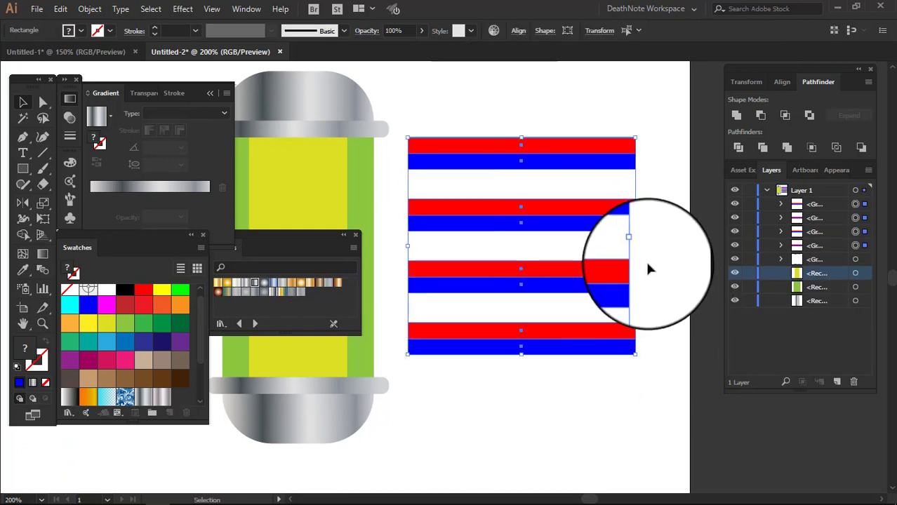
pyautogui.moveTo(638, 248); pyautogui.dragTo(679, 249)
pyautogui.hotkey('ctrl', '-')
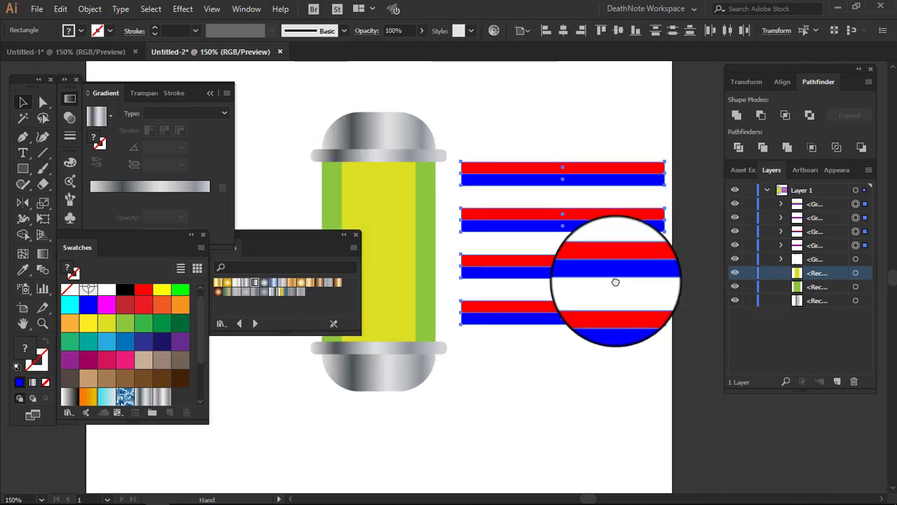
pyautogui.click(579, 206)
pyautogui.hotkey('ctrl', '+')
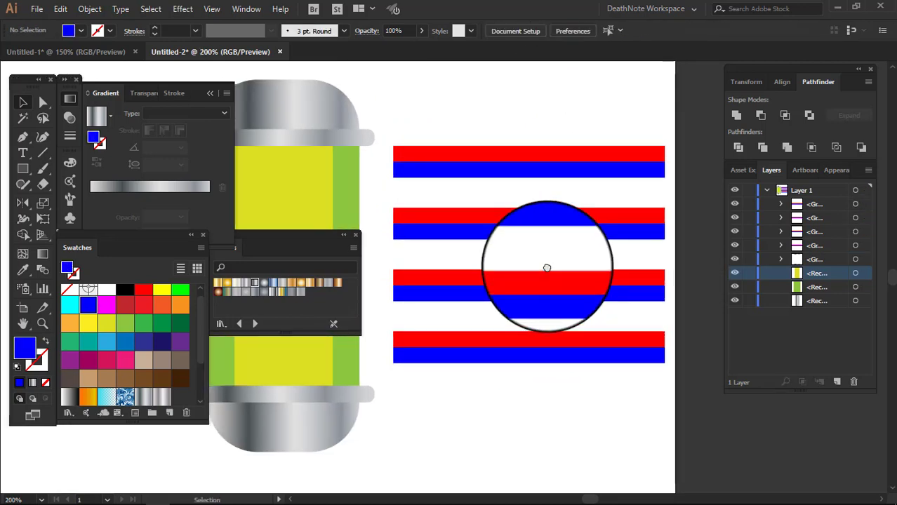
# Shear the selected stripe block with Free Transform so the bands slant downward to the right
pyautogui.press('e')
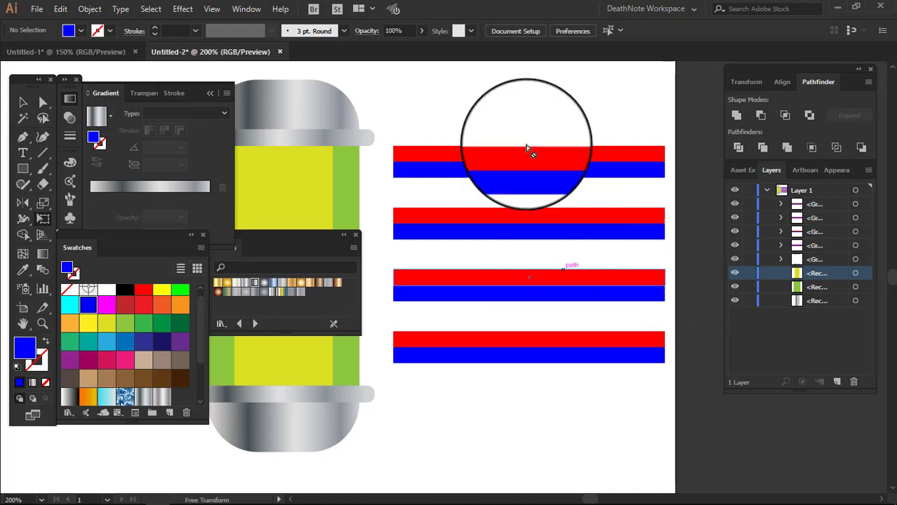
pyautogui.click(23, 102)
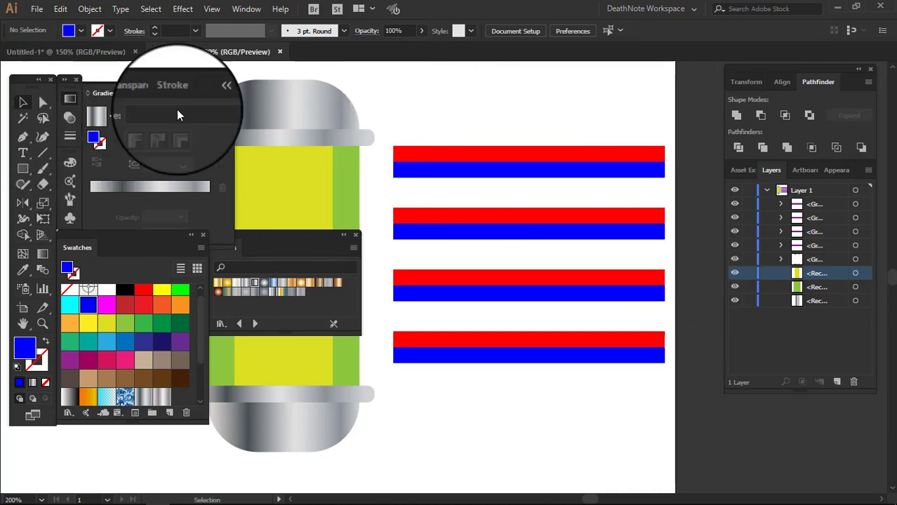
pyautogui.moveTo(407, 102)
pyautogui.mouseDown()
pyautogui.moveTo(656, 400)
pyautogui.moveTo(661, 391)
pyautogui.mouseUp()
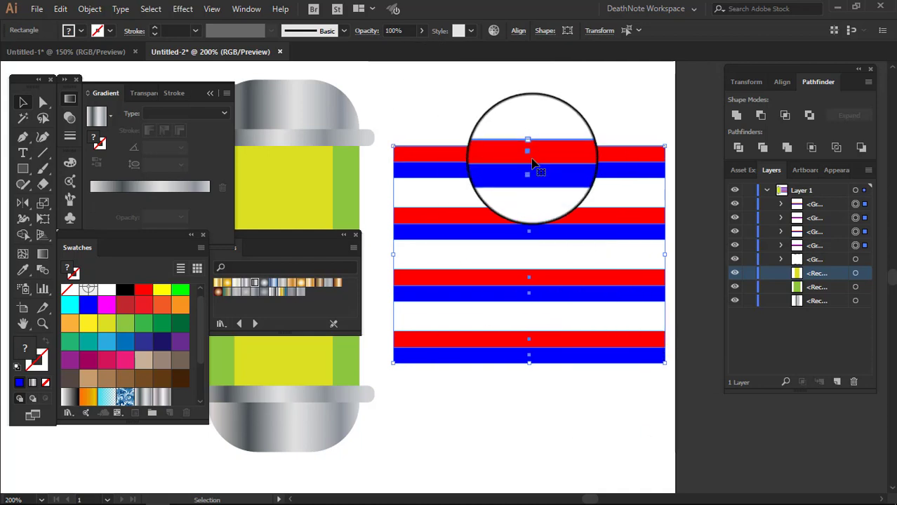
pyautogui.press('e')
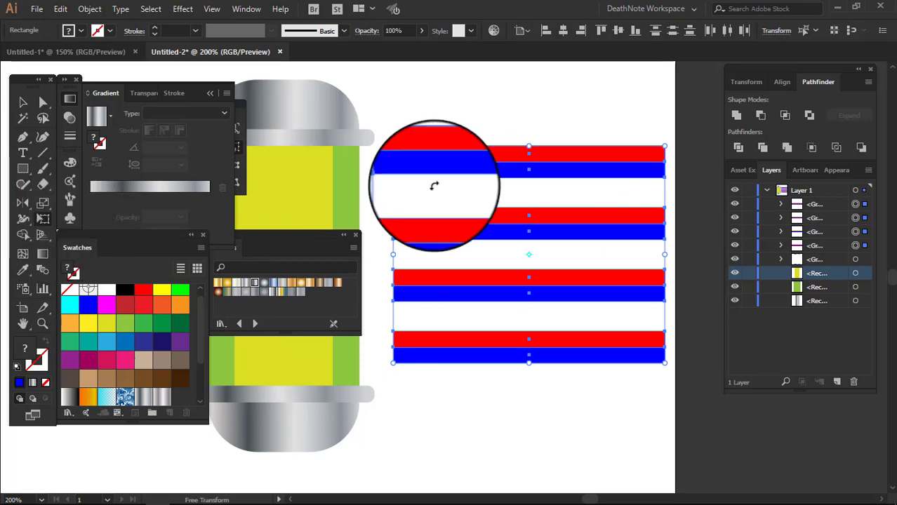
pyautogui.scroll(-1, 667, 247)
pyautogui.scroll(-1, 666, 247)
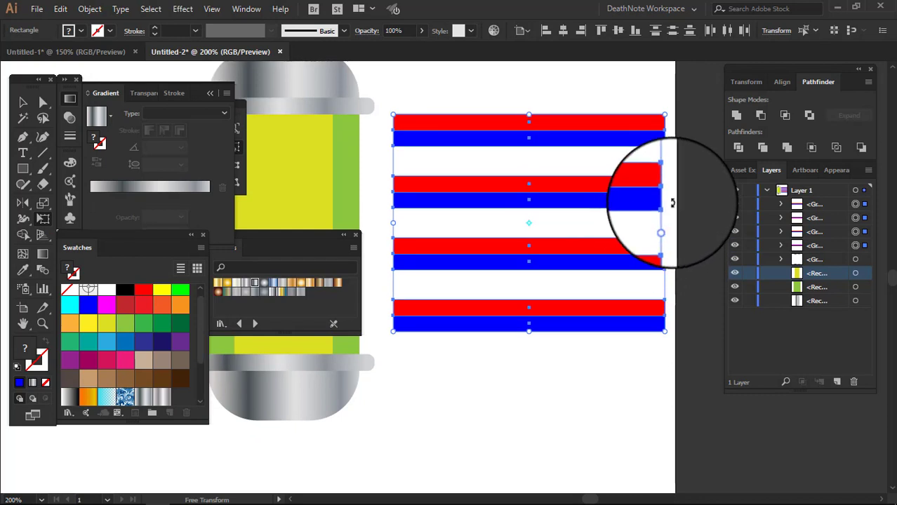
pyautogui.scroll(2, 667, 226)
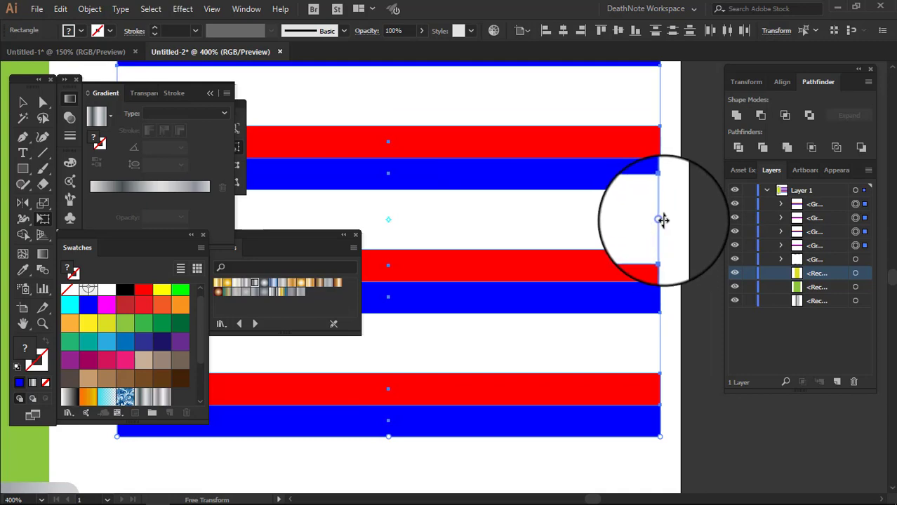
pyautogui.scroll(-3, 660, 217)
pyautogui.moveTo(661, 219); pyautogui.dragTo(658, 295)
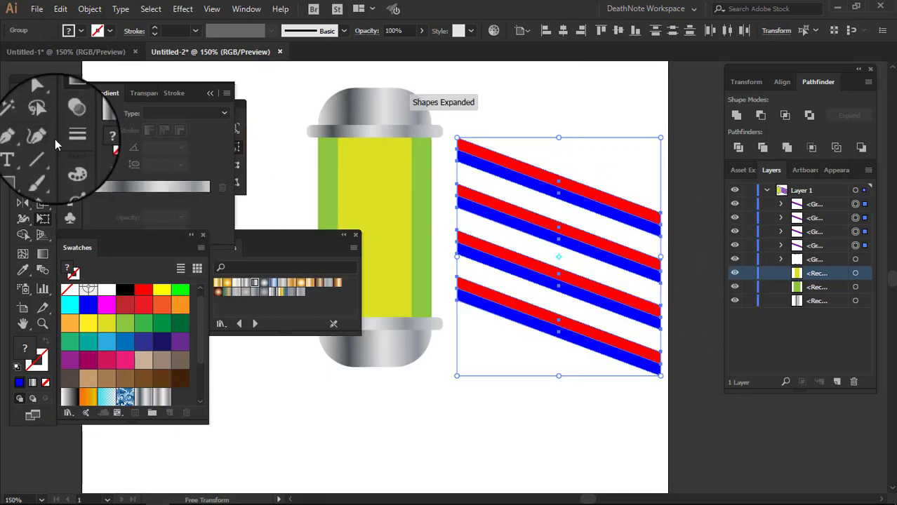
# Select all four diagonal stripe pairs and group them
pyautogui.click(23, 101)
pyautogui.moveTo(524, 156); pyautogui.dragTo(560, 158)
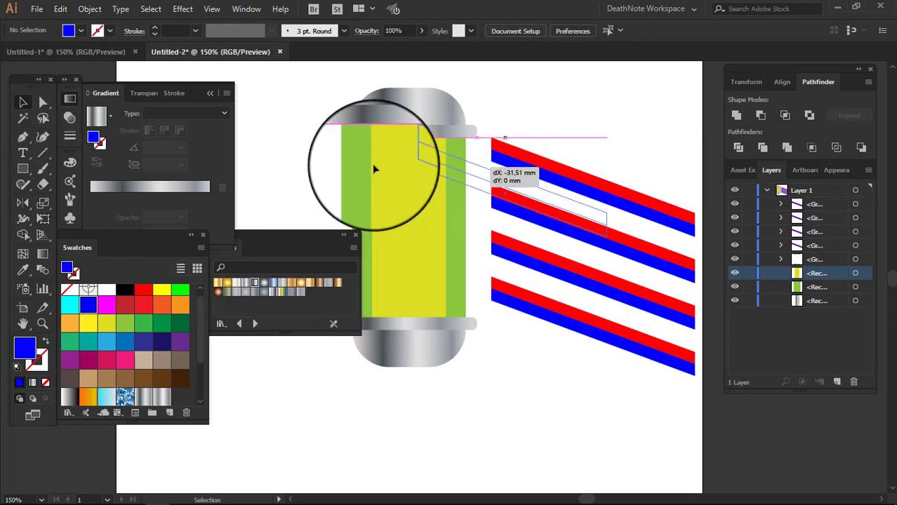
pyautogui.moveTo(568, 105); pyautogui.dragTo(652, 386)
pyautogui.rightClick(607, 201)
pyautogui.click(637, 276)
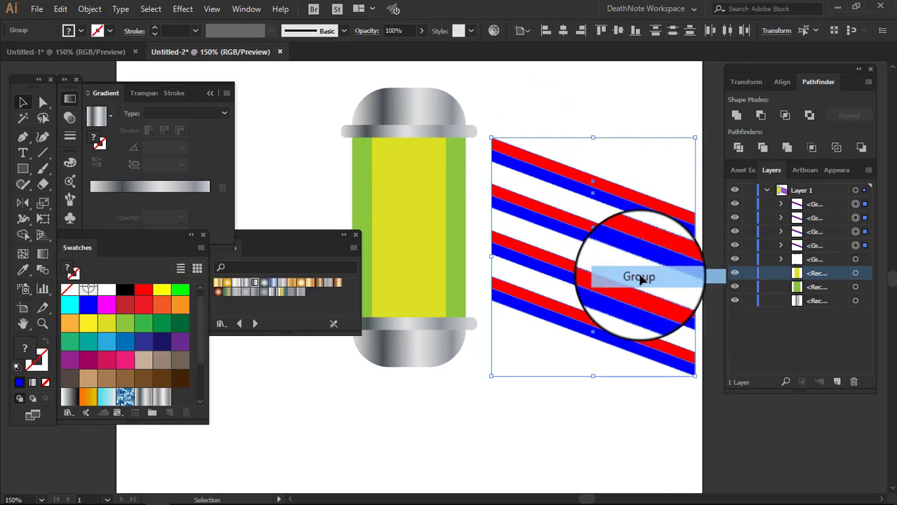
pyautogui.click(573, 125)
# Move and stretch the stripe group so it covers the pole's yellow body
pyautogui.moveTo(545, 179)
pyautogui.mouseDown()
pyautogui.moveTo(563, 178)
pyautogui.moveTo(451, 167)
pyautogui.mouseUp()
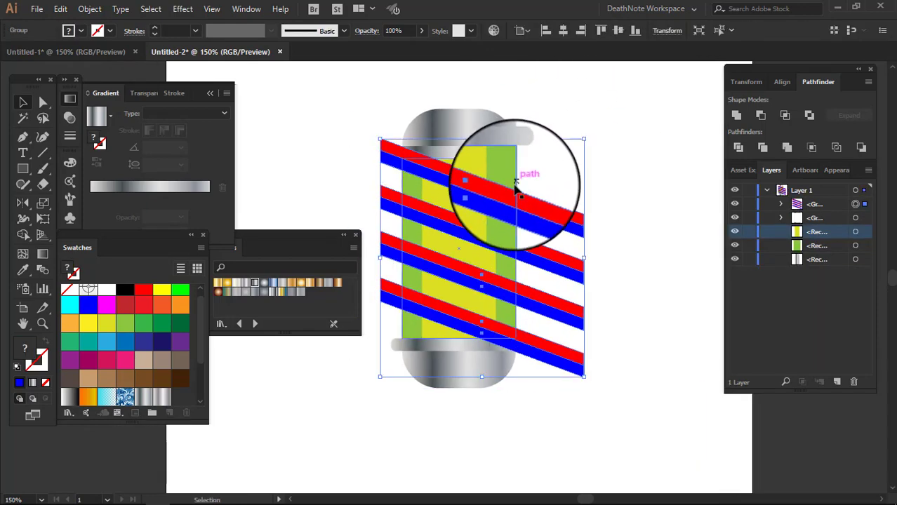
pyautogui.moveTo(486, 142); pyautogui.dragTo(481, 125)
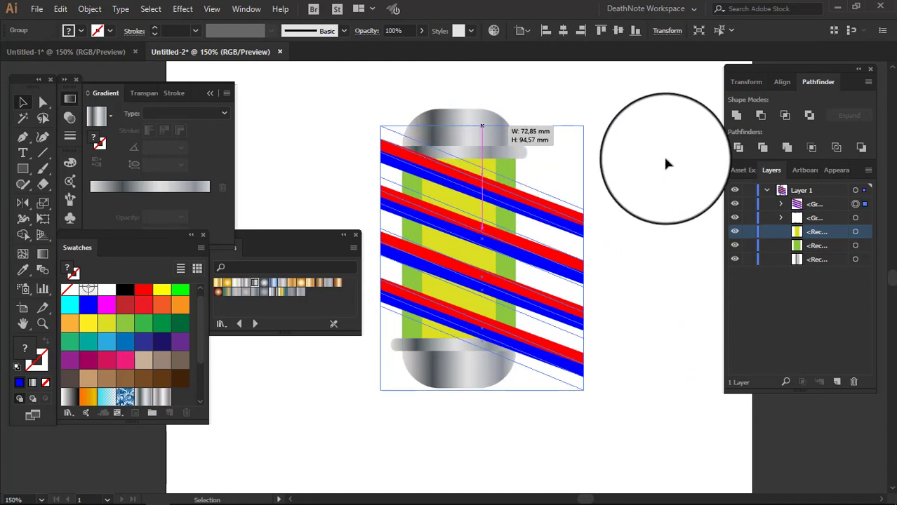
pyautogui.click(667, 165)
pyautogui.moveTo(524, 176)
pyautogui.mouseDown()
pyautogui.moveTo(535, 200)
pyautogui.moveTo(634, 184)
pyautogui.mouseUp()
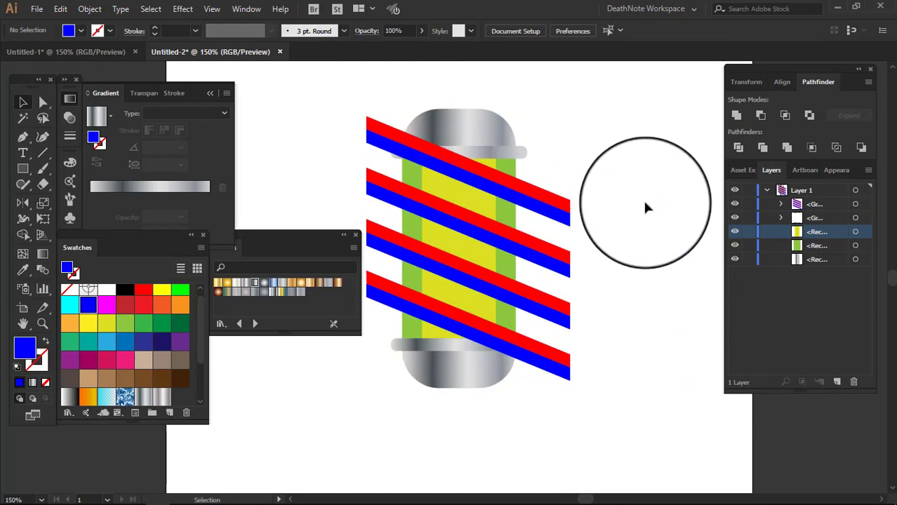
pyautogui.moveTo(593, 205); pyautogui.dragTo(589, 204)
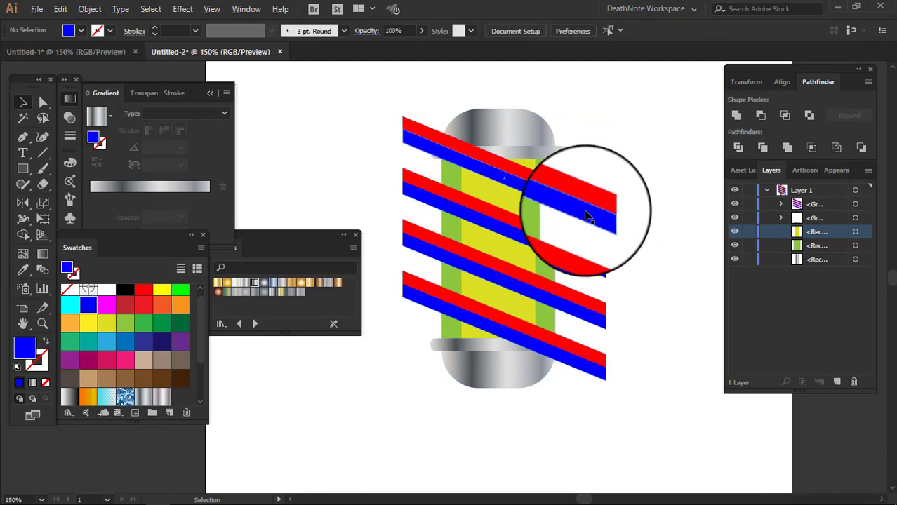
pyautogui.scroll(1, 588, 218)
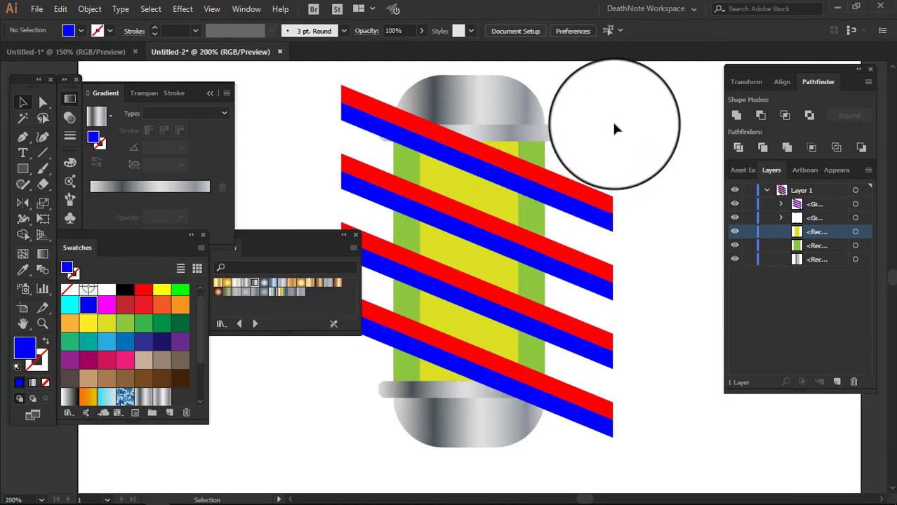
pyautogui.click(439, 191)
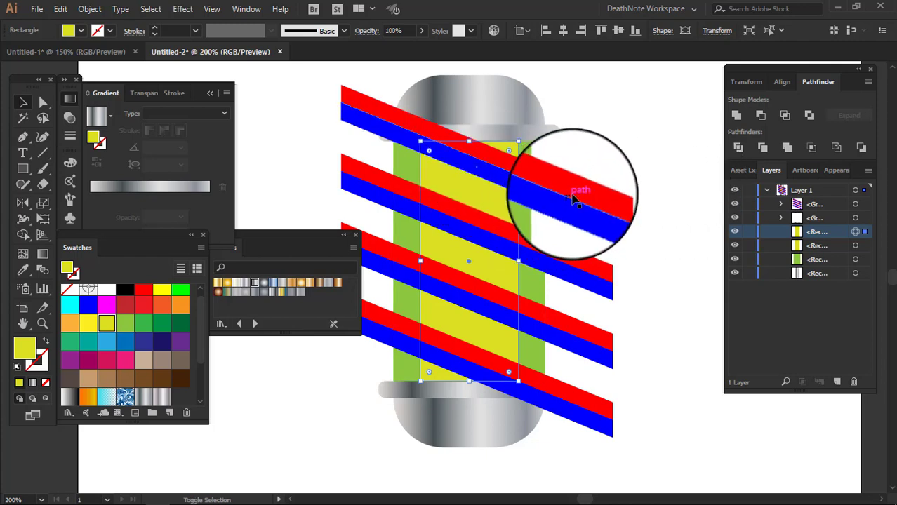
# Select the yellow pole rectangle together with the whole stripe group
pyautogui.keyDown('shift'); pyautogui.click(576, 200); pyautogui.keyUp('shift')
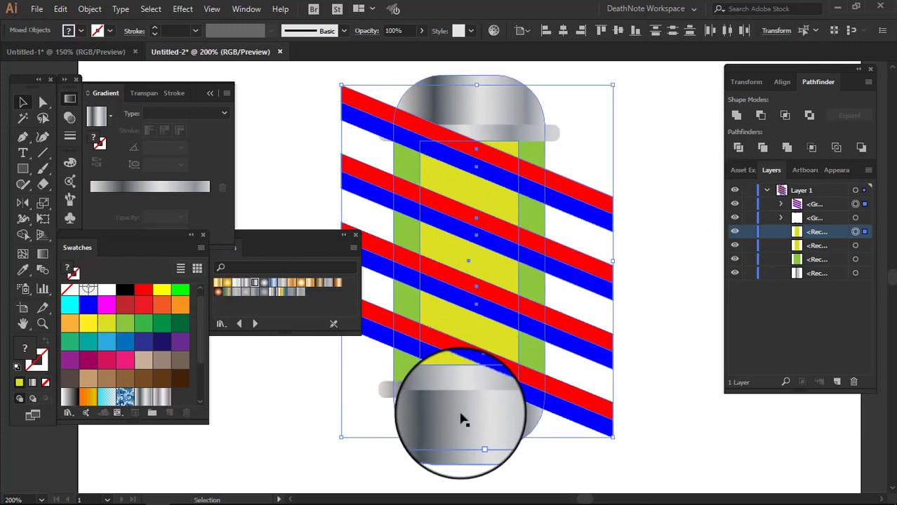
pyautogui.click(655, 130)
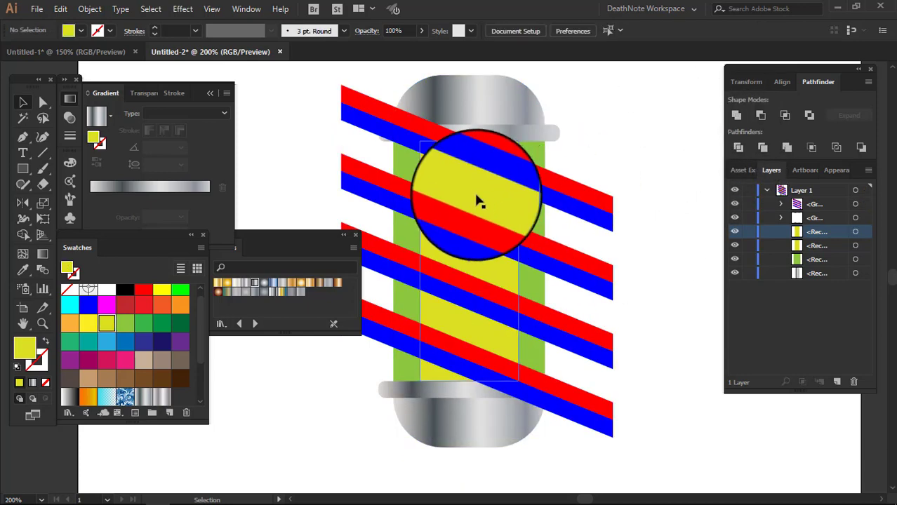
pyautogui.click(475, 200)
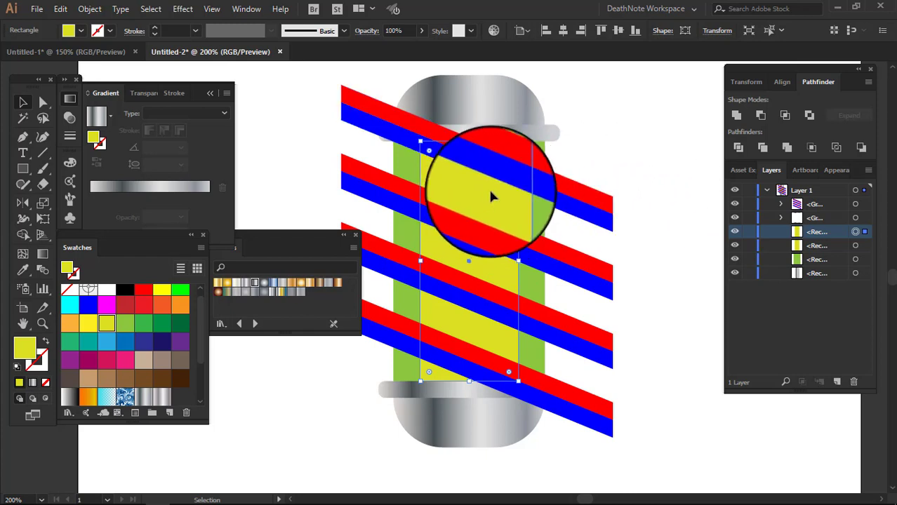
pyautogui.keyDown('shift'); pyautogui.click(576, 192); pyautogui.keyUp('shift')
pyautogui.keyDown('shift'); pyautogui.click(551, 223); pyautogui.keyUp('shift')
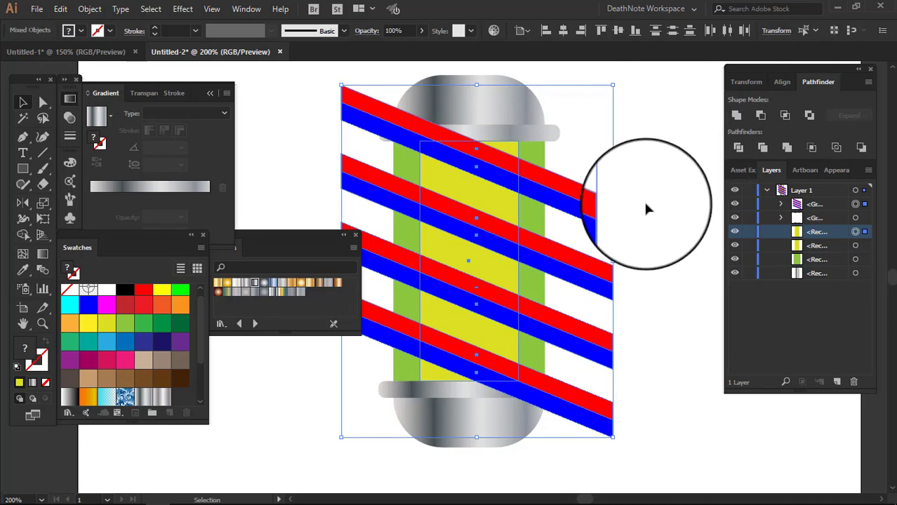
# Apply Pathfinder Divide to the stripes and yellow rectangle, then ungroup the pieces
pyautogui.click(738, 151)
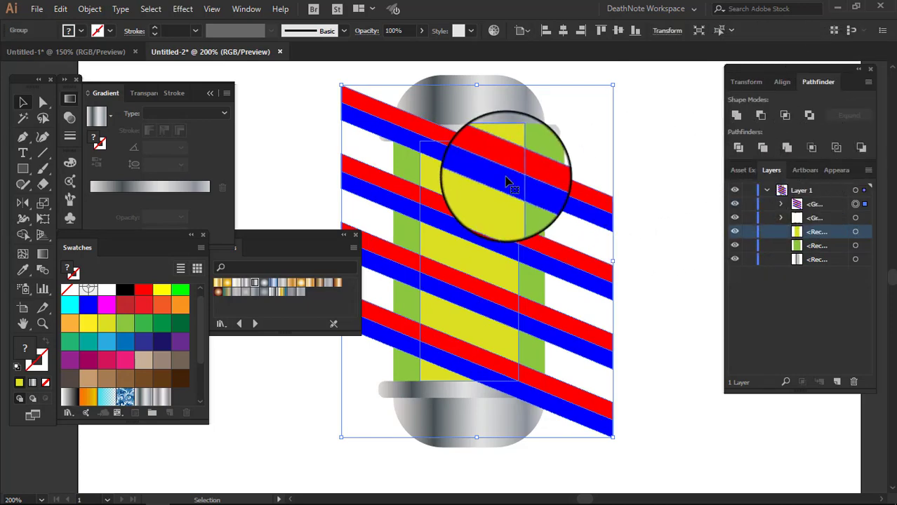
pyautogui.rightClick(500, 159)
pyautogui.click(529, 263)
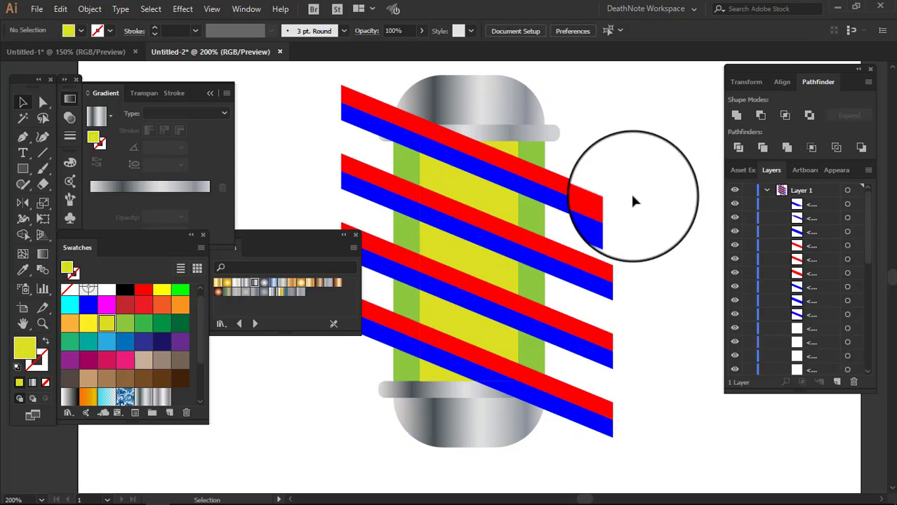
# Delete the stripe pieces overhanging the pole's right and left sides
pyautogui.moveTo(671, 150); pyautogui.dragTo(586, 449)
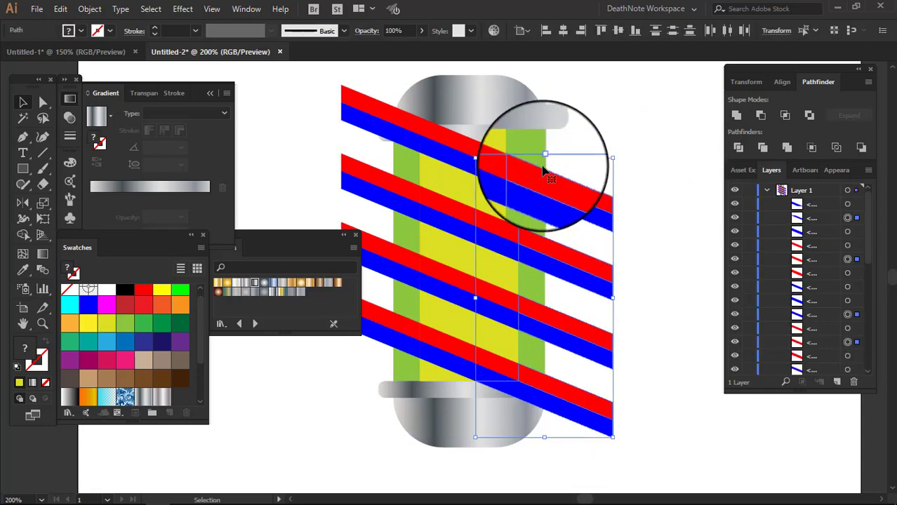
pyautogui.press('Delete')
pyautogui.moveTo(320, 79); pyautogui.dragTo(364, 370)
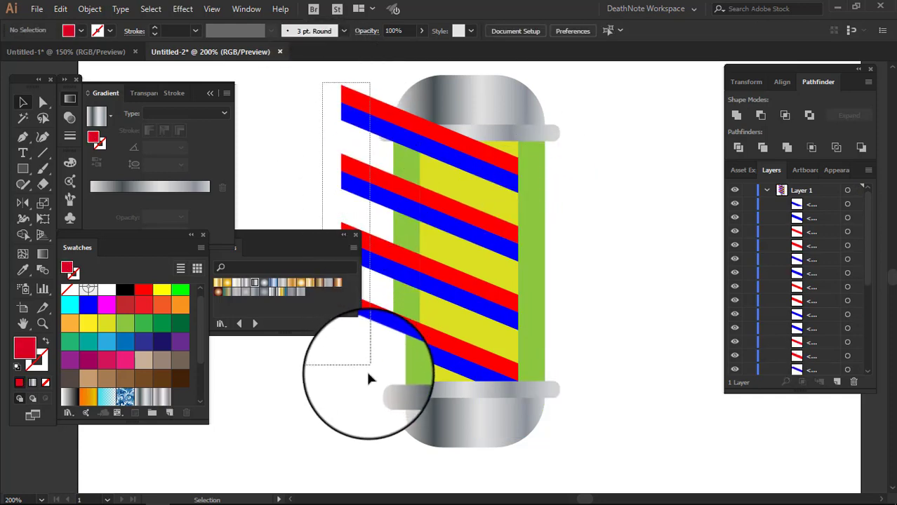
pyautogui.press('Delete')
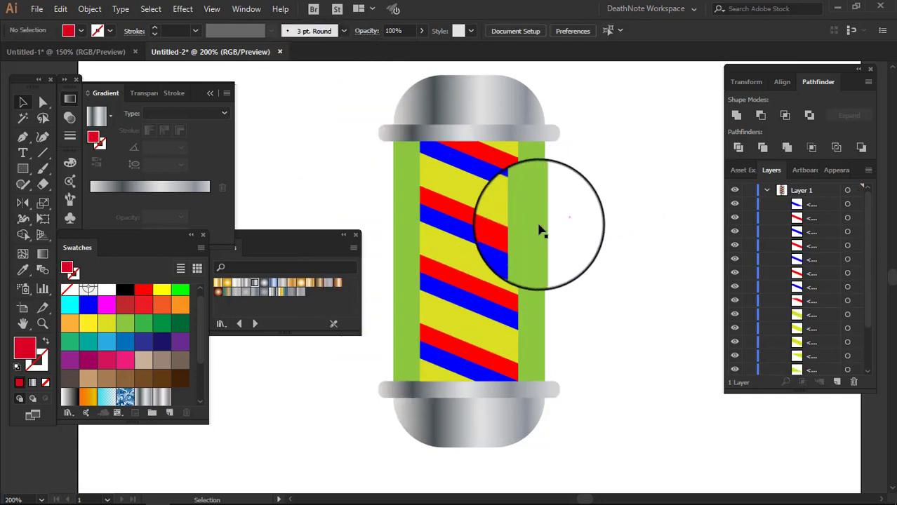
# Check the divided yellow pieces on the pole with the Selection tool
pyautogui.click(495, 203)
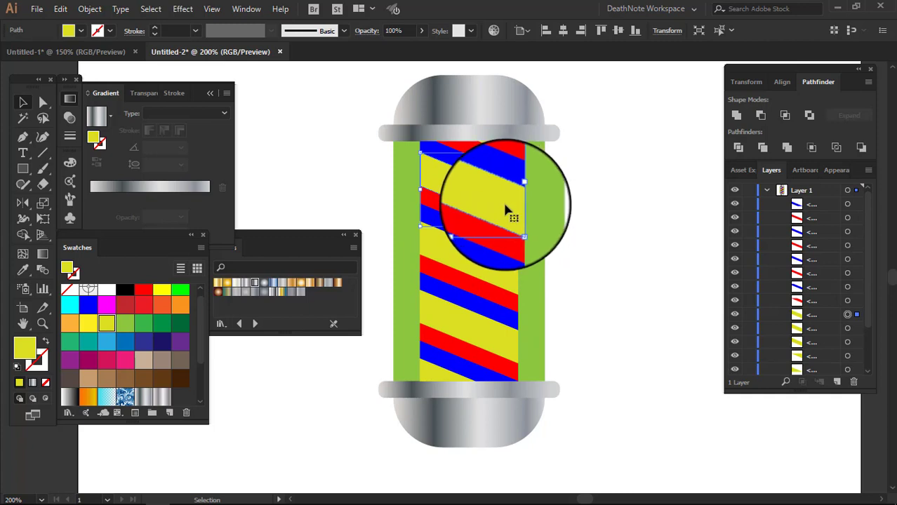
pyautogui.click(609, 179)
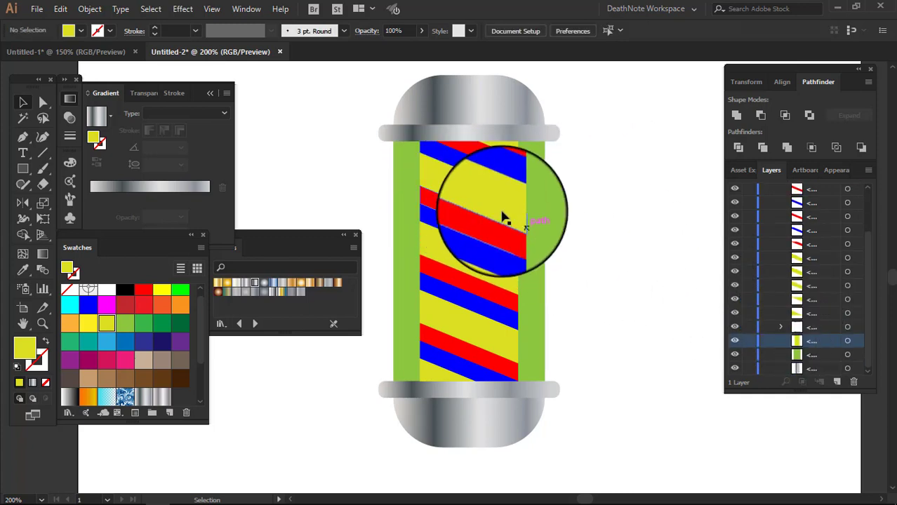
pyautogui.click(451, 191)
pyautogui.moveTo(451, 191); pyautogui.dragTo(470, 195)
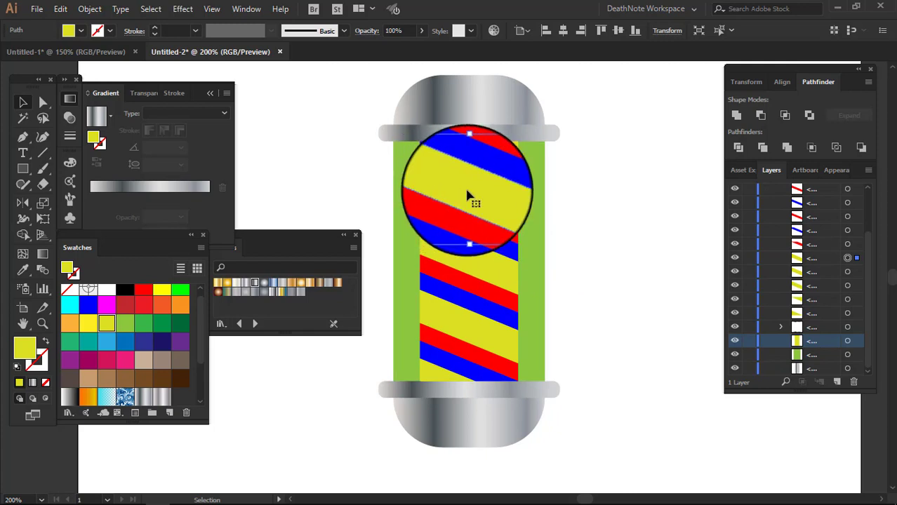
pyautogui.click(472, 261)
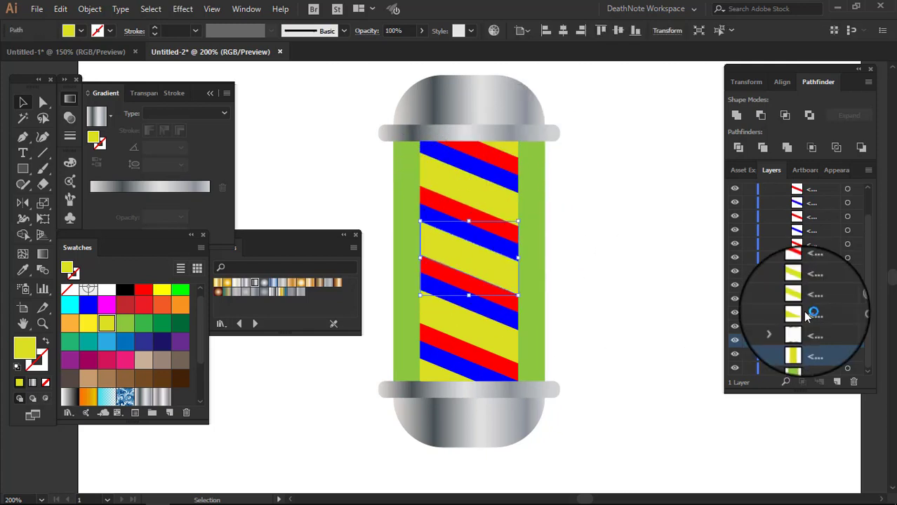
pyautogui.click(589, 294)
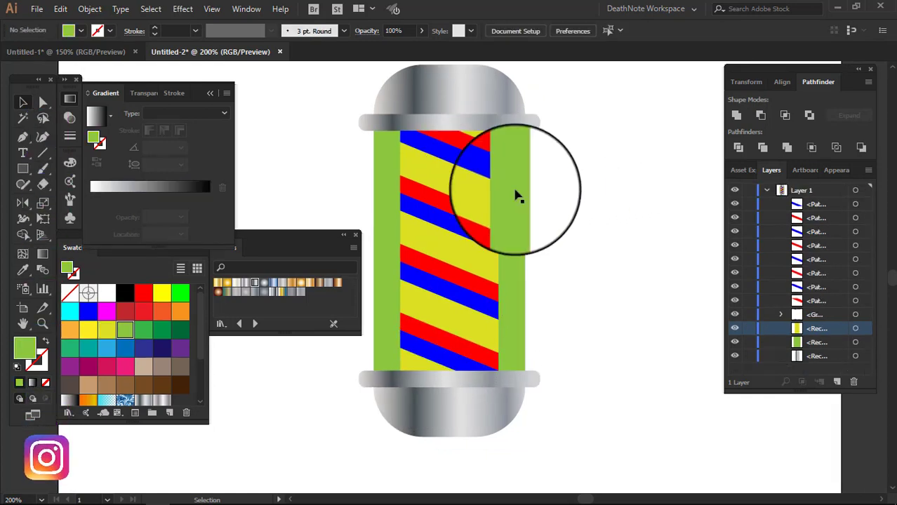
# Fill the green background rectangle with the White, Black gradient preset
pyautogui.click(390, 152)
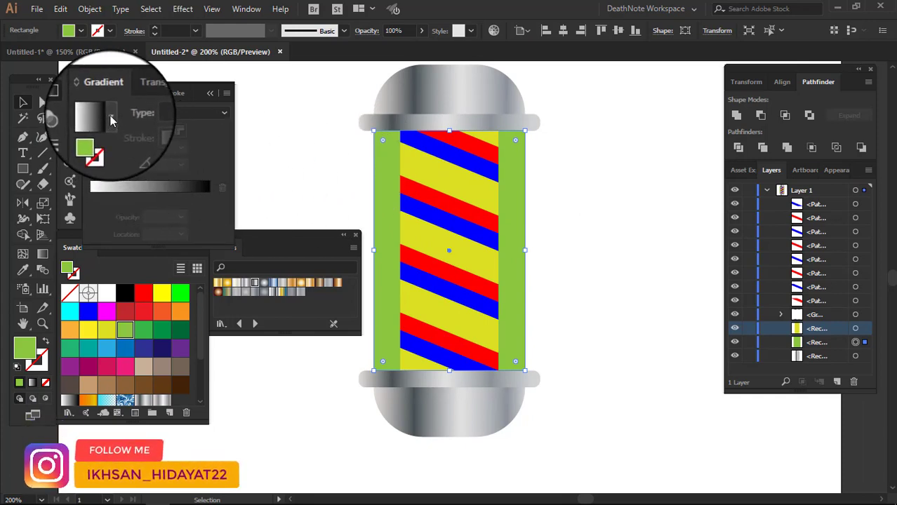
pyautogui.click(110, 121)
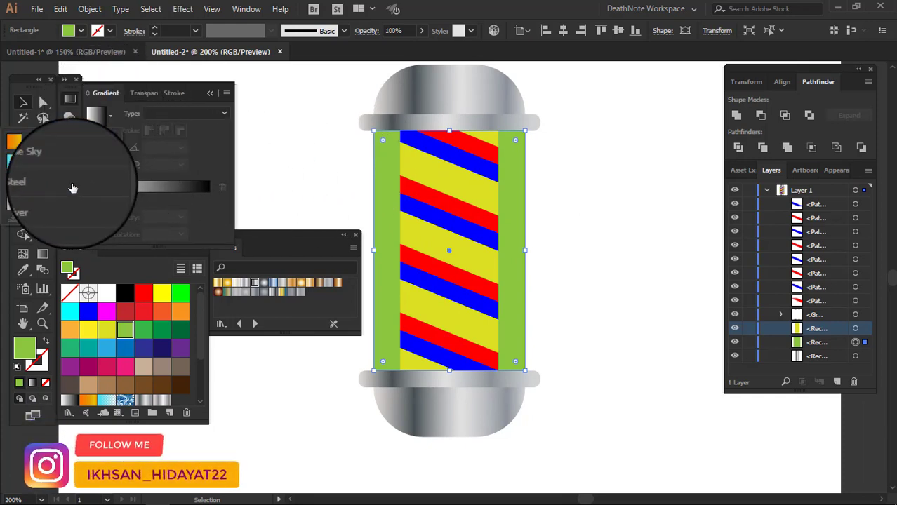
pyautogui.click(66, 140)
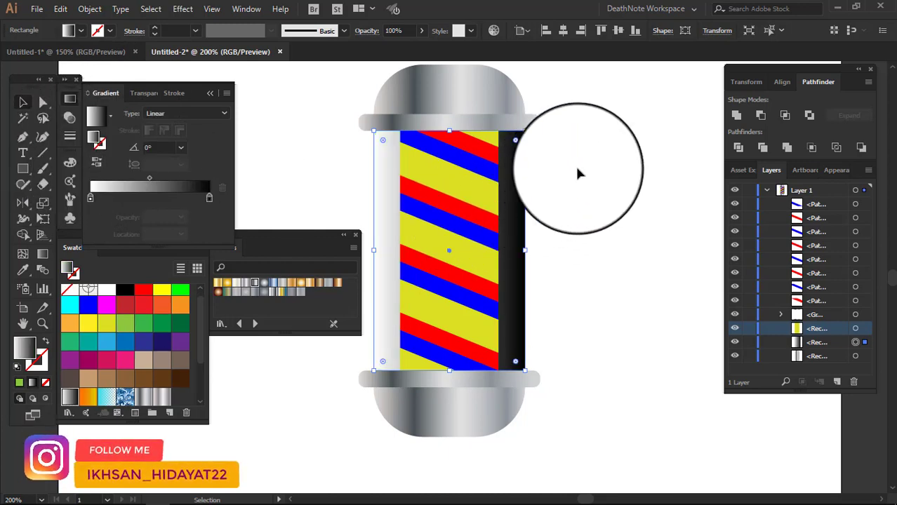
pyautogui.click(593, 177)
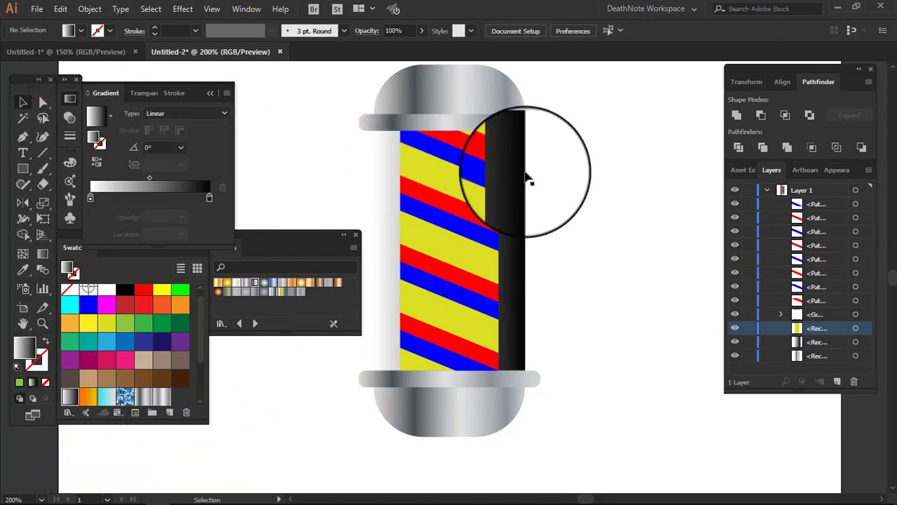
pyautogui.click(523, 177)
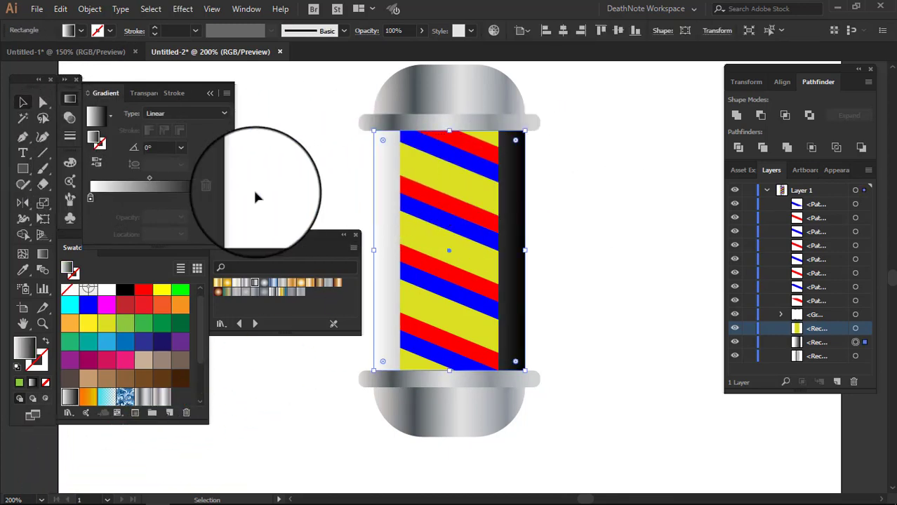
# Rearrange the gradient stops, moving the white stop to about 34%
pyautogui.moveTo(189, 197); pyautogui.dragTo(184, 199)
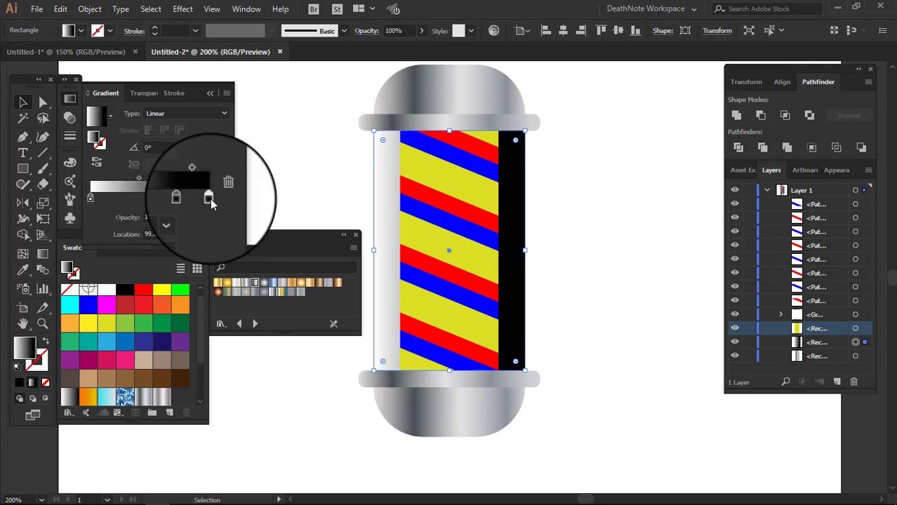
pyautogui.moveTo(90, 199); pyautogui.dragTo(130, 198)
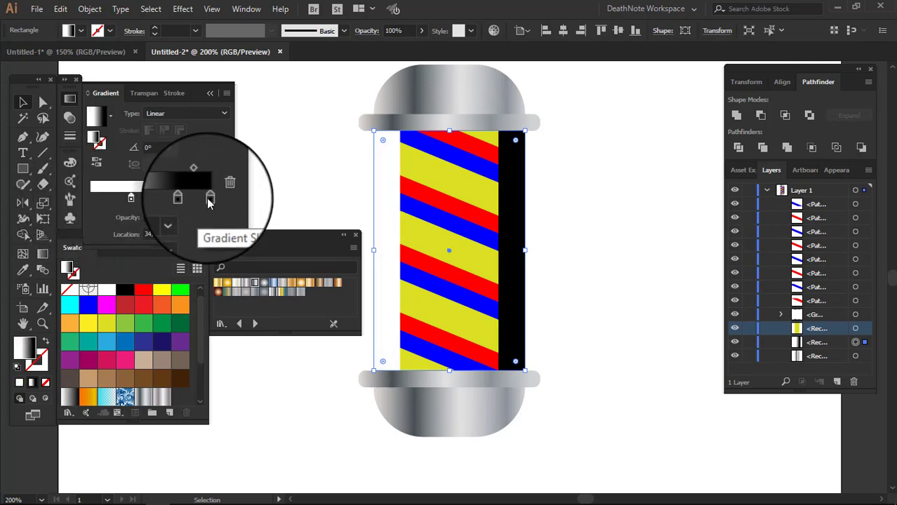
pyautogui.moveTo(208, 201); pyautogui.dragTo(90, 199)
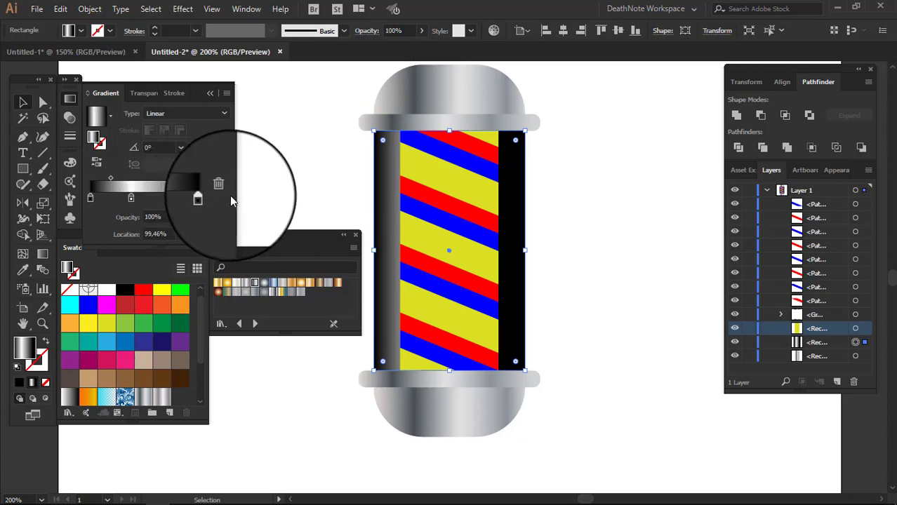
pyautogui.moveTo(141, 199); pyautogui.dragTo(157, 201)
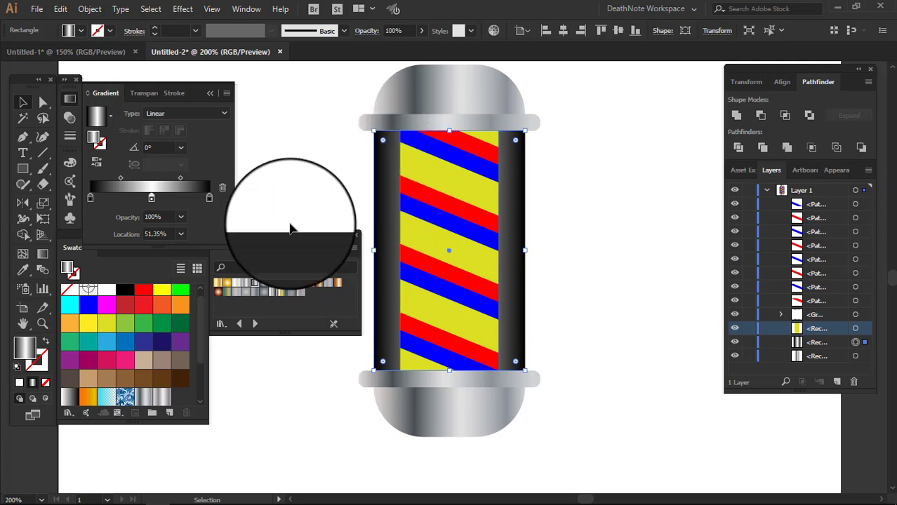
pyautogui.scroll(-3, 176, 372)
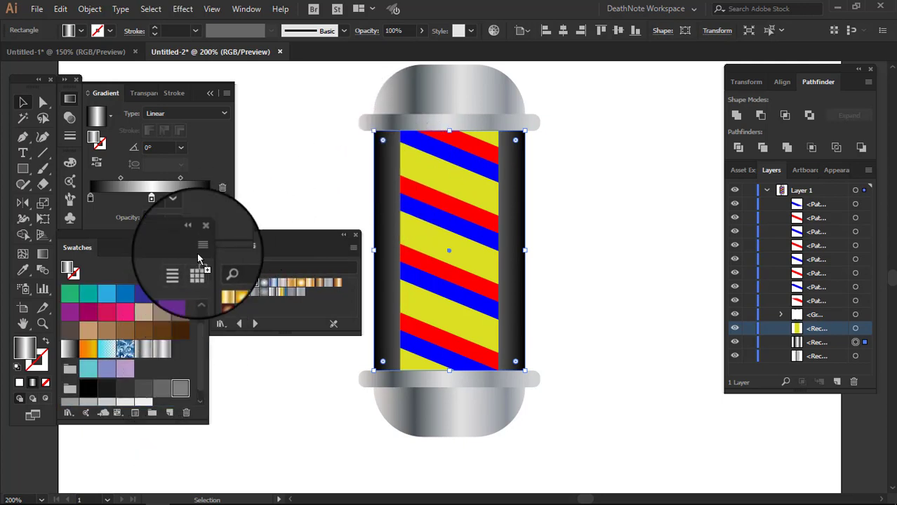
# Make both end stops grey and drag the gradient midpoint to about 16%
pyautogui.click(210, 197)
pyautogui.keyDown('alt'); pyautogui.click(180, 378); pyautogui.keyUp('alt')
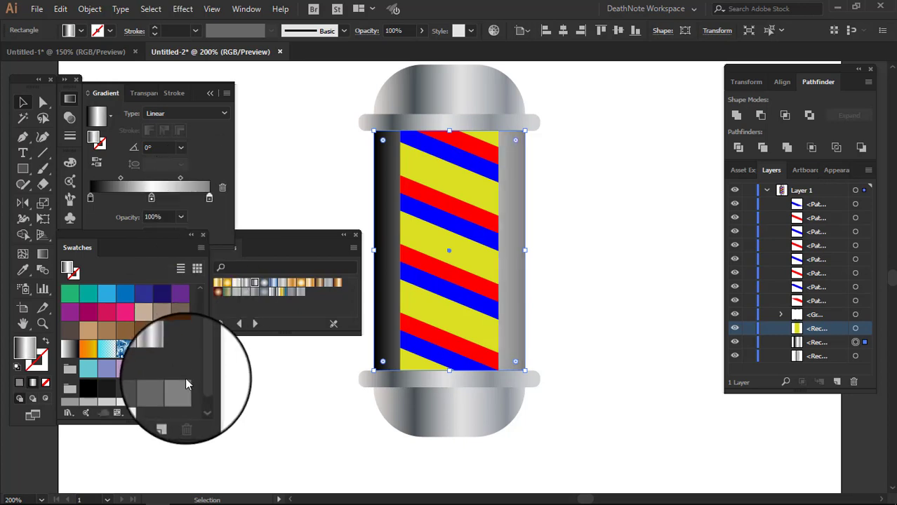
pyautogui.click(90, 200)
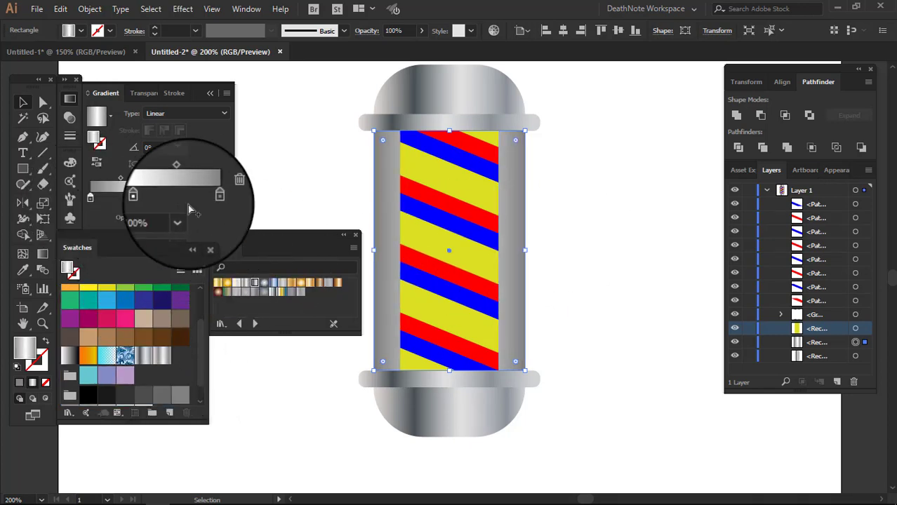
pyautogui.moveTo(180, 181); pyautogui.dragTo(98, 177)
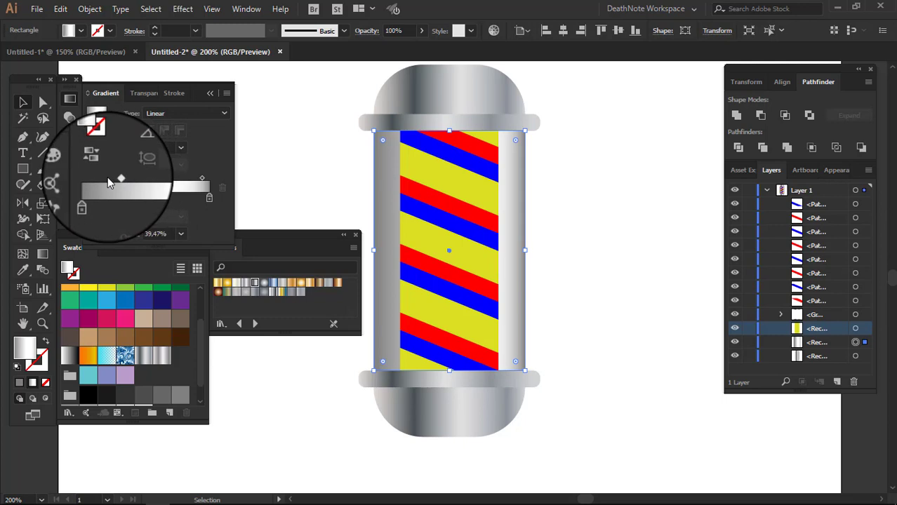
pyautogui.click(599, 206)
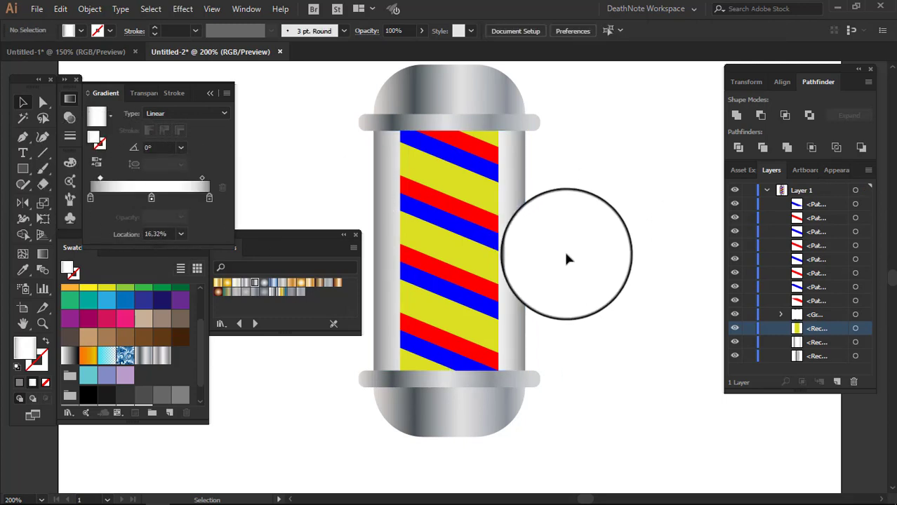
pyautogui.scroll(-2, 568, 252)
pyautogui.scroll(1, 572, 259)
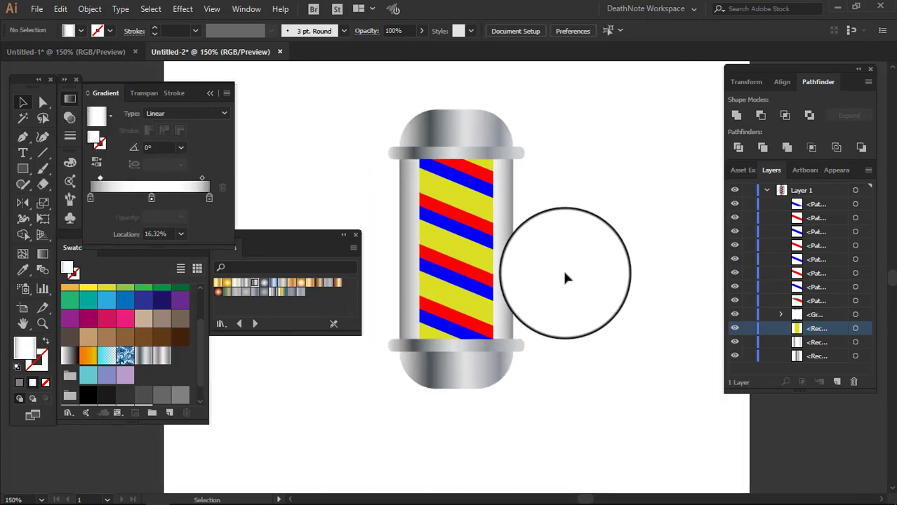
# Fill the yellow striped background rectangle with the white swatch
pyautogui.scroll(1, 518, 204)
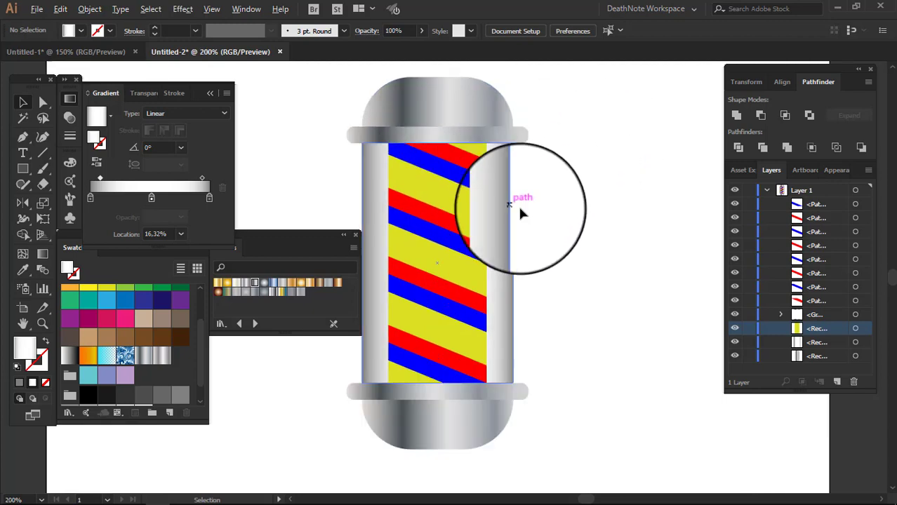
pyautogui.click(493, 214)
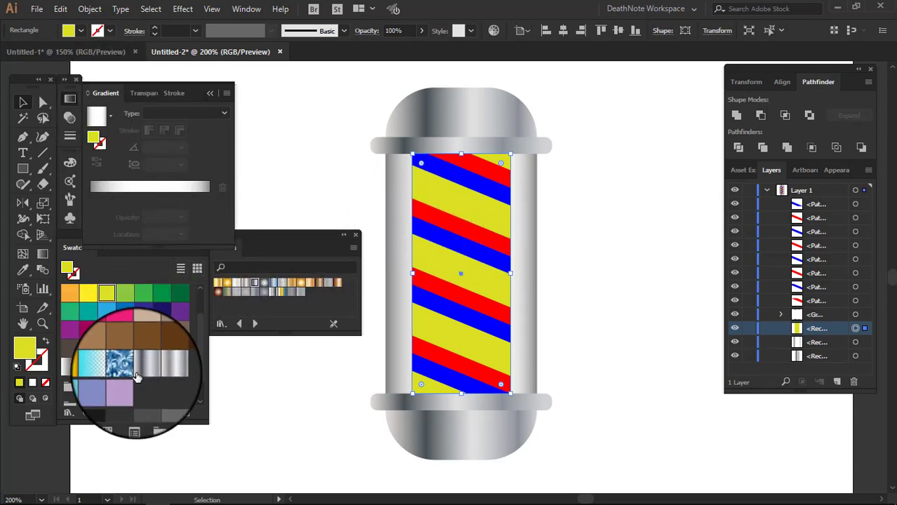
pyautogui.click(107, 293)
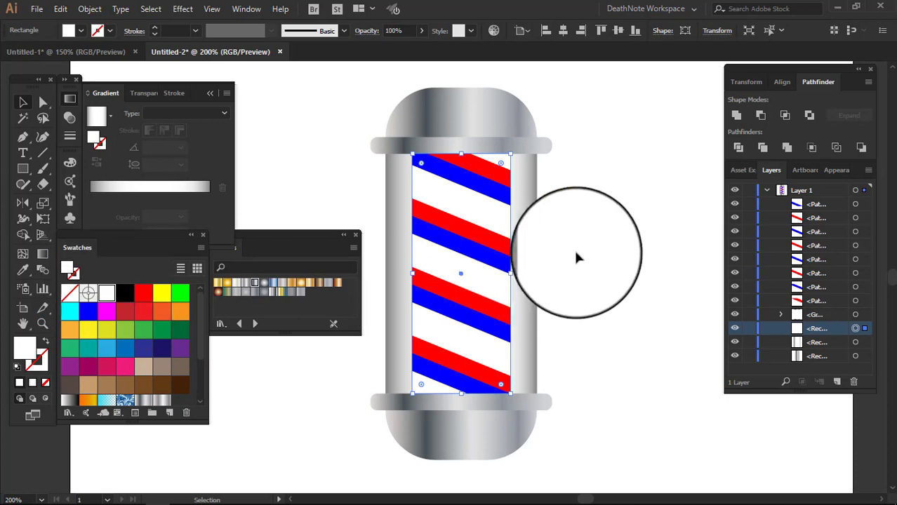
# Select the white background rectangle and duplicate it in the Layers panel
pyautogui.click(574, 239)
pyautogui.moveTo(577, 246); pyautogui.dragTo(576, 261)
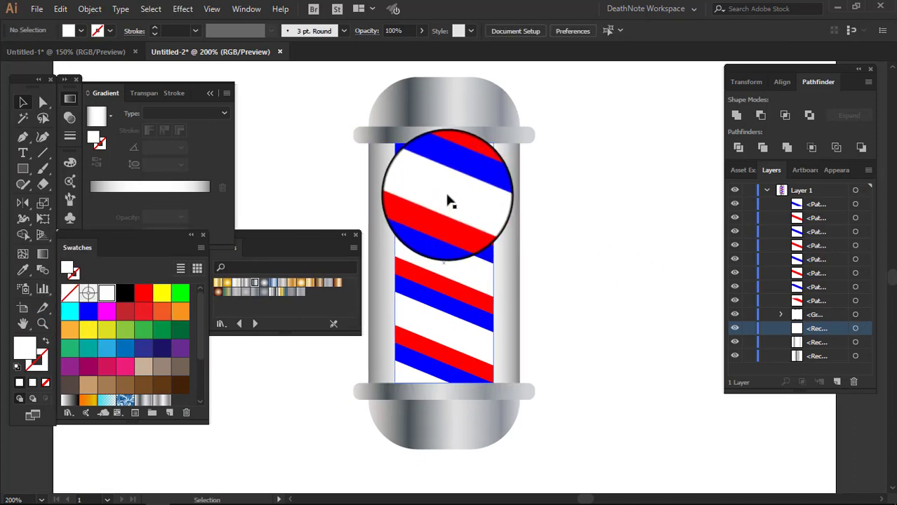
pyautogui.click(449, 201)
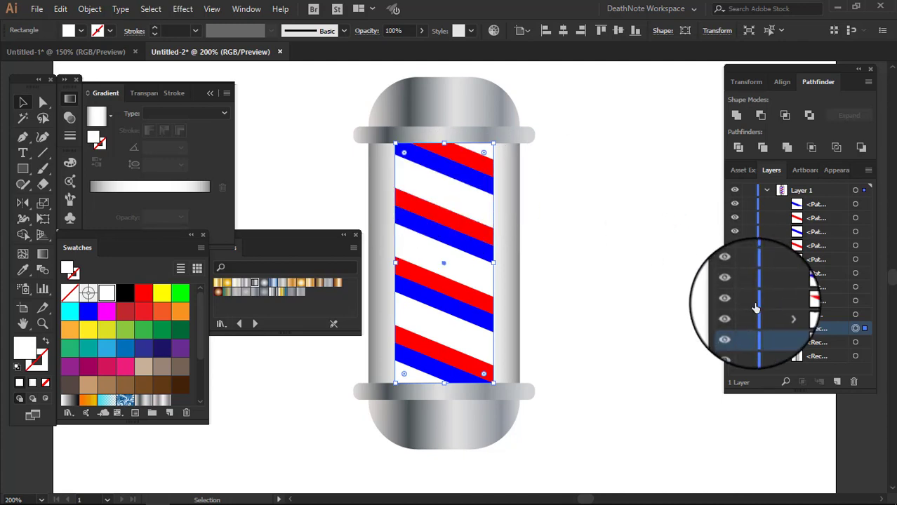
pyautogui.moveTo(827, 334); pyautogui.dragTo(839, 381)
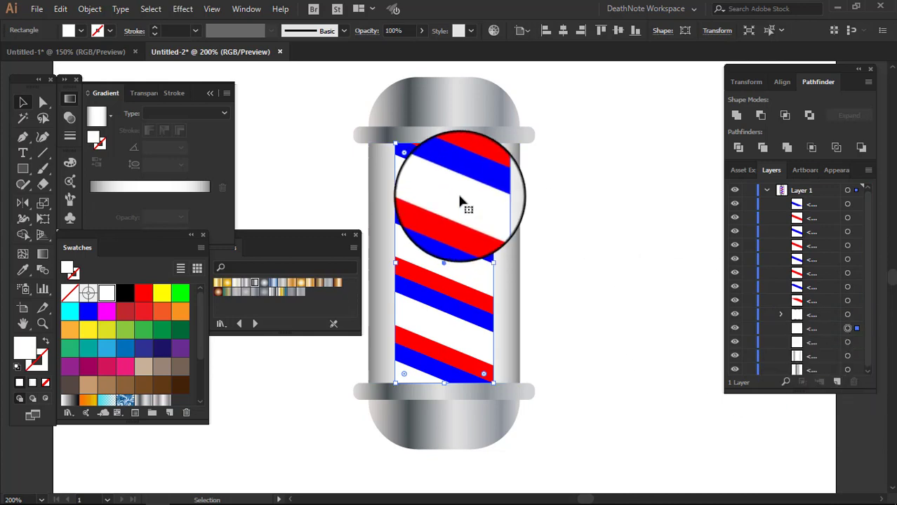
# Eyedropper the pole's grey gradient onto the duplicate and move it above the stripes
pyautogui.press('i')
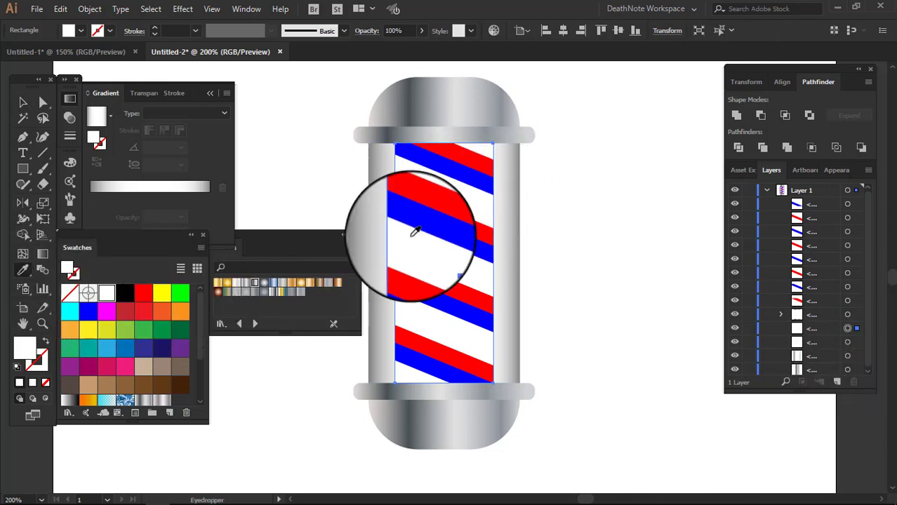
pyautogui.scroll(1, 523, 197)
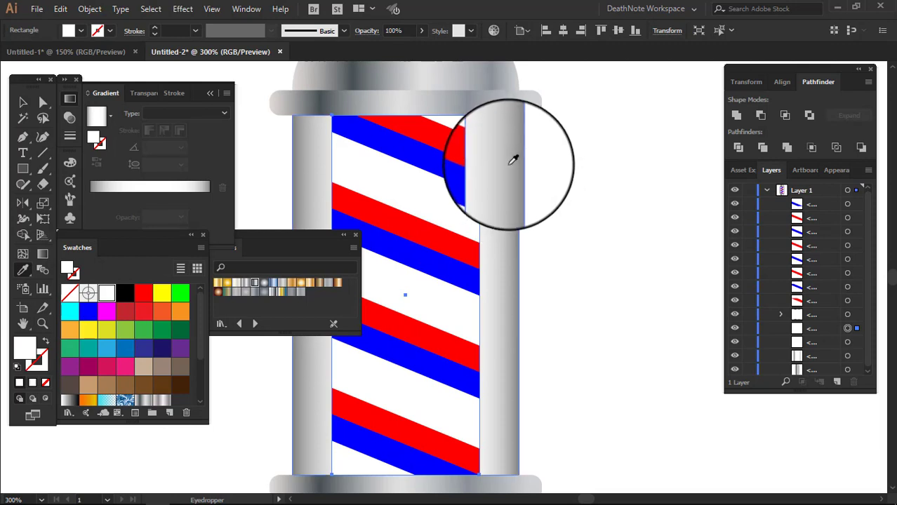
pyautogui.click(504, 160)
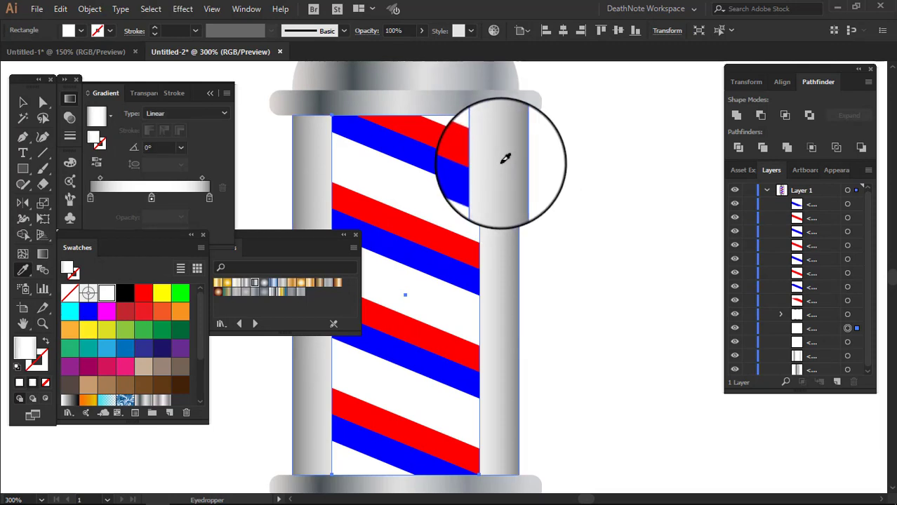
pyautogui.click(22, 102)
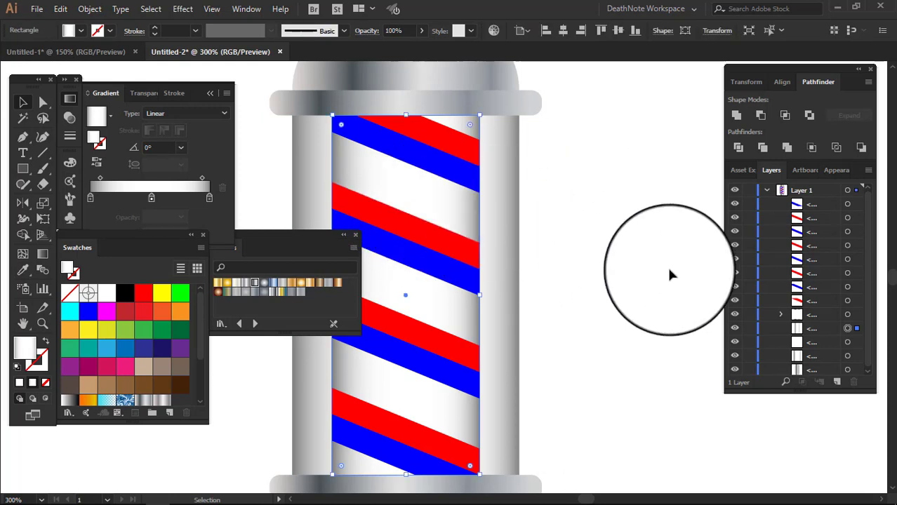
pyautogui.click(814, 328)
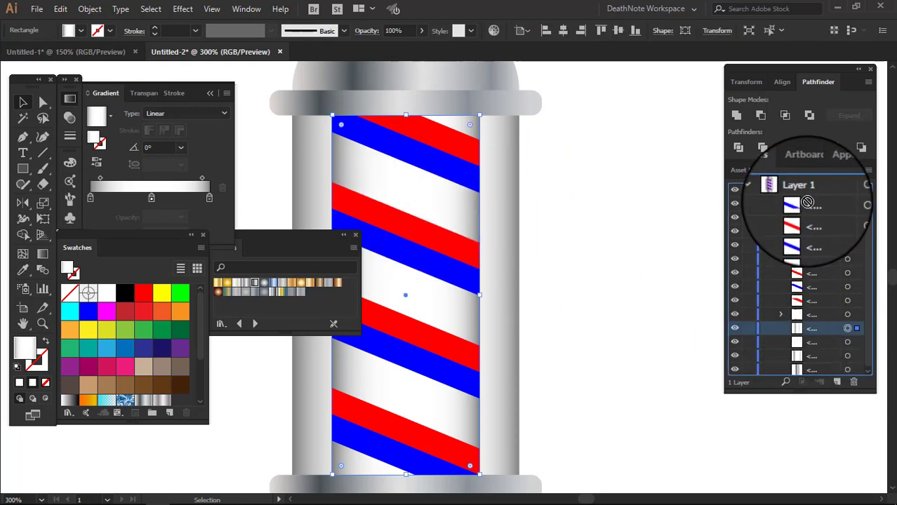
pyautogui.moveTo(806, 253); pyautogui.dragTo(789, 197)
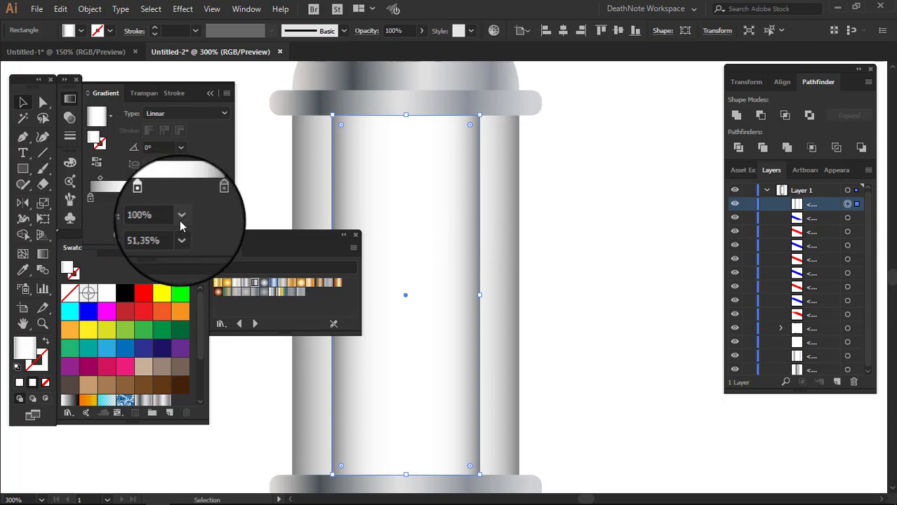
# Set the middle gradient stop's opacity to 0%
pyautogui.click(181, 218)
pyautogui.click(190, 230)
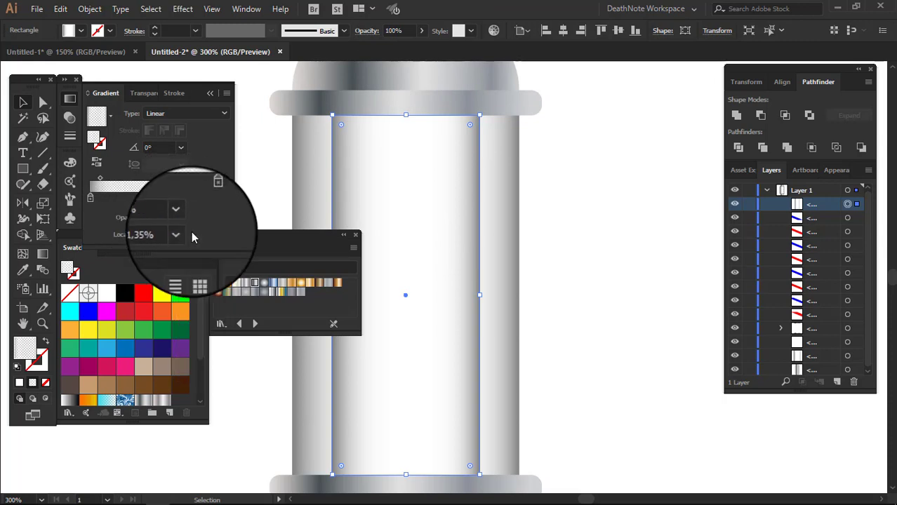
pyautogui.click(604, 165)
pyautogui.scroll(-1, 590, 207)
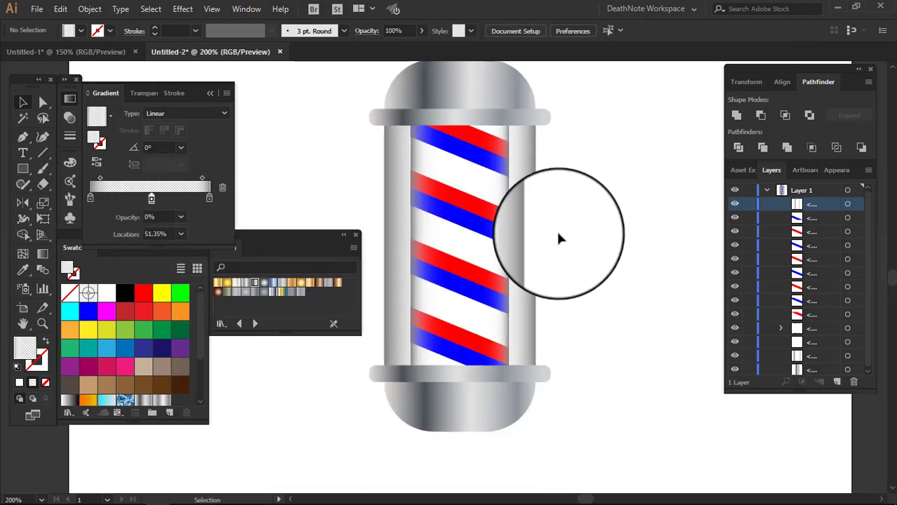
pyautogui.scroll(1, 451, 174)
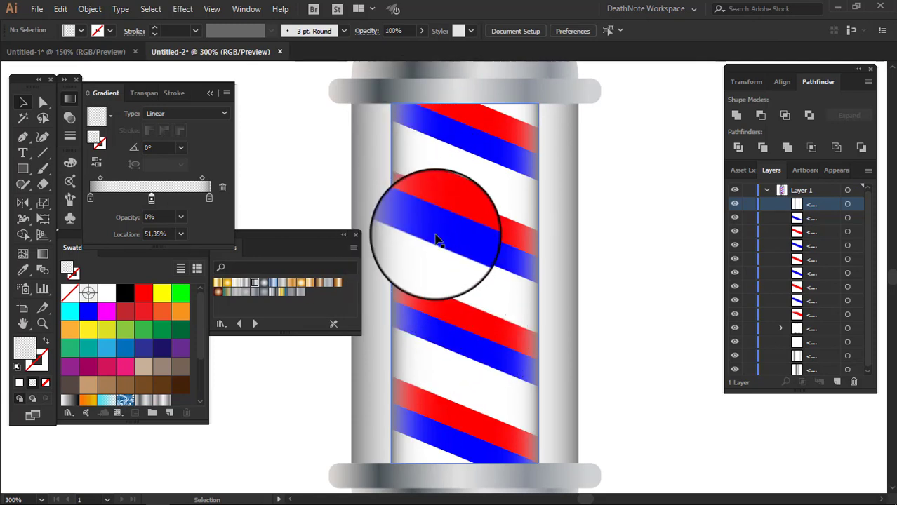
pyautogui.scroll(-1, 549, 314)
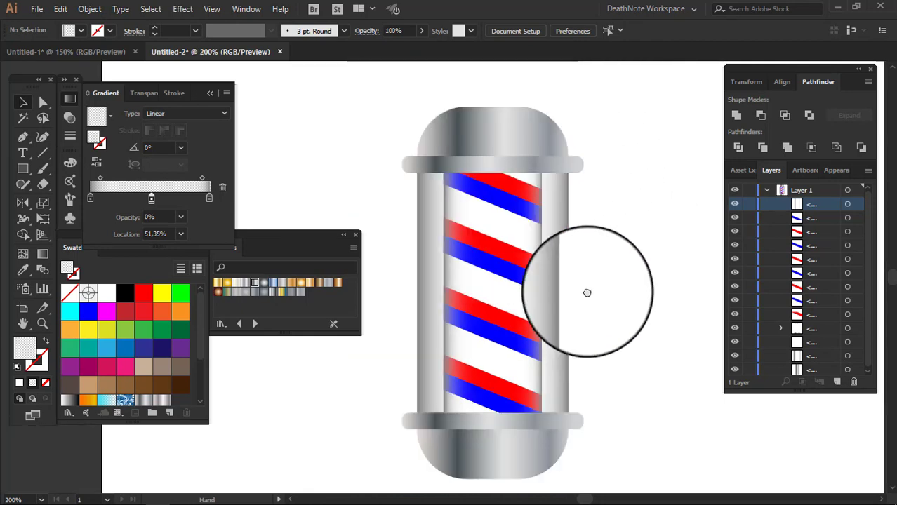
pyautogui.click(466, 212)
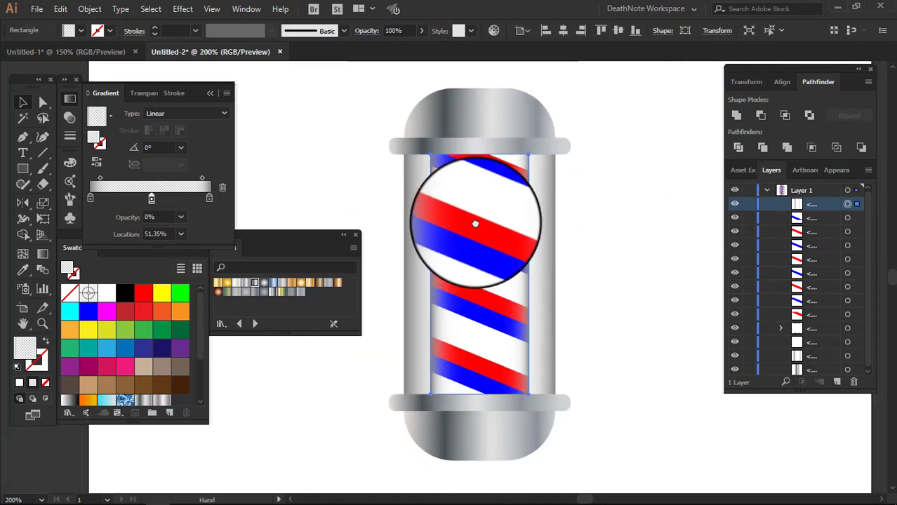
pyautogui.click(589, 193)
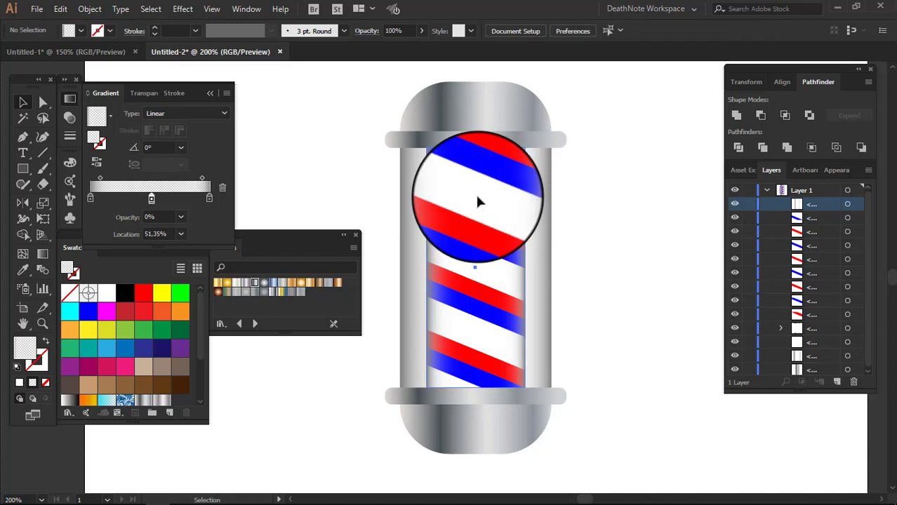
pyautogui.click(477, 202)
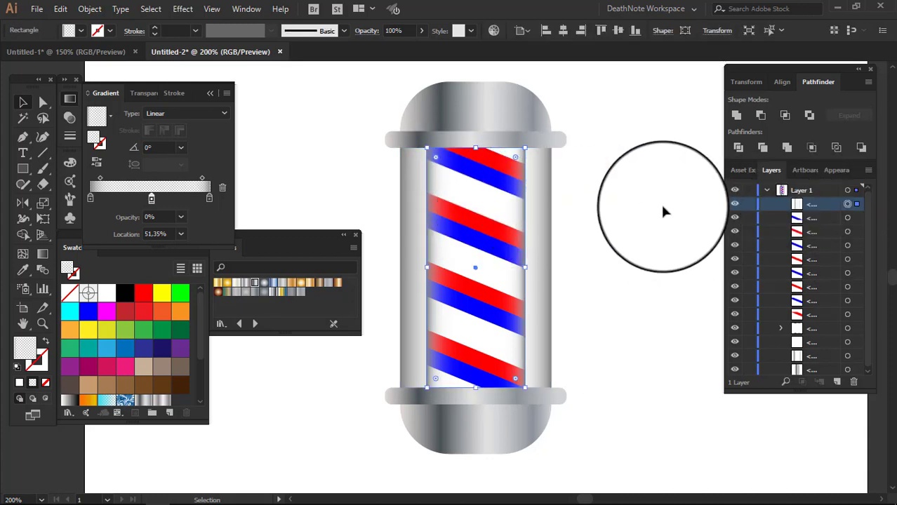
pyautogui.moveTo(485, 232); pyautogui.dragTo(644, 233)
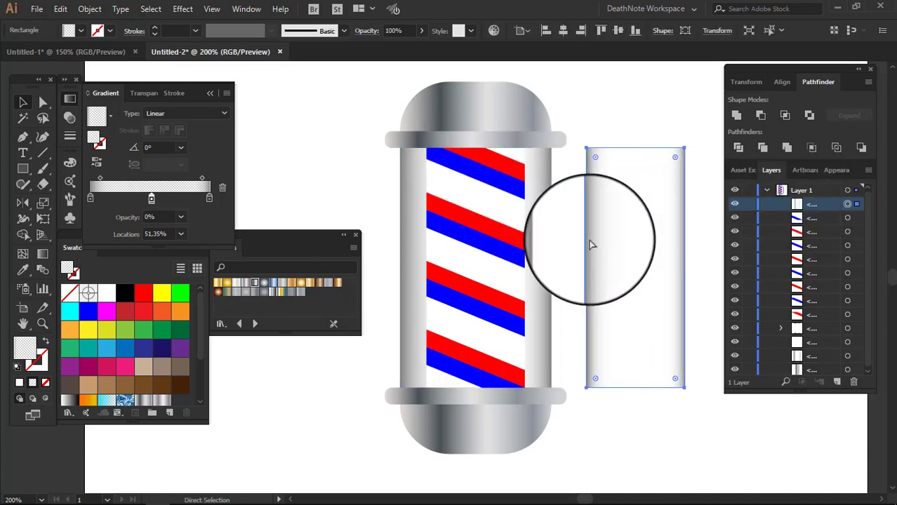
pyautogui.hotkey('ctrl', 'z')
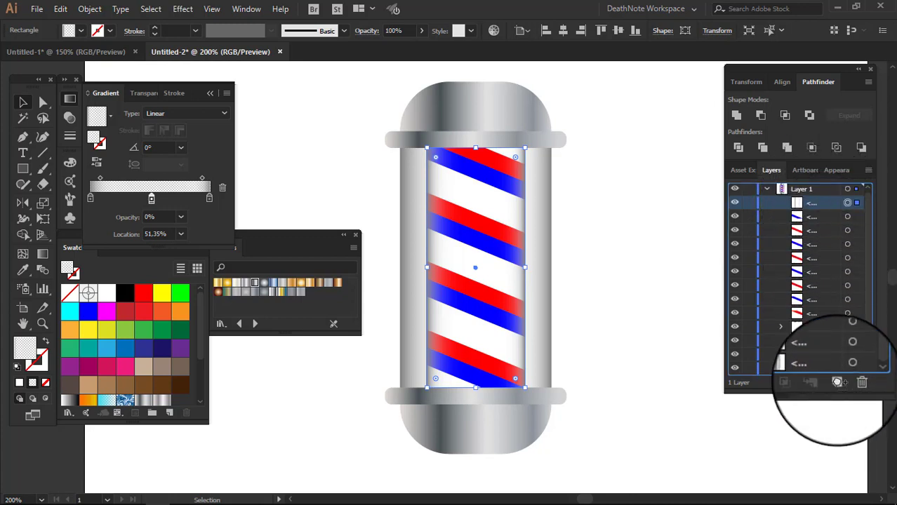
pyautogui.hotkey('ctrl', '+')
# Narrow the overlay from its left edge to cover the stripes' right portion
pyautogui.moveTo(641, 252); pyautogui.dragTo(660, 230)
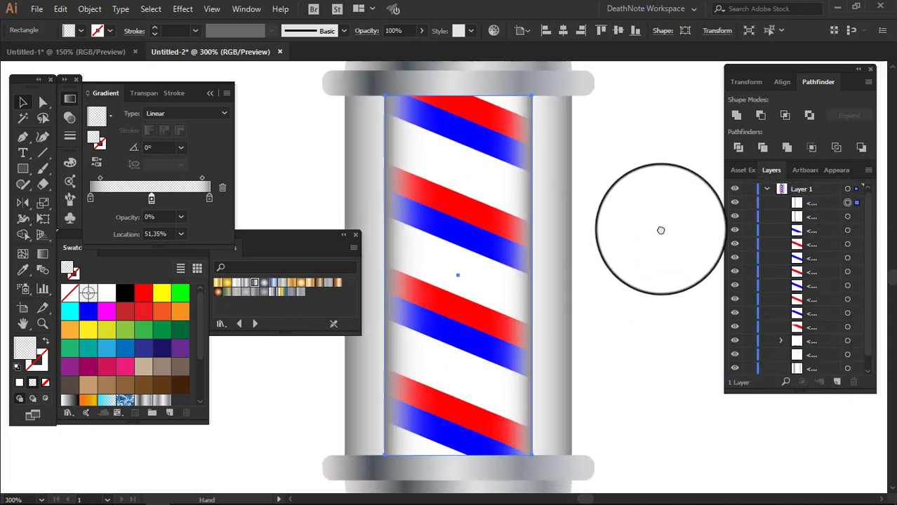
pyautogui.moveTo(385, 274); pyautogui.dragTo(414, 273)
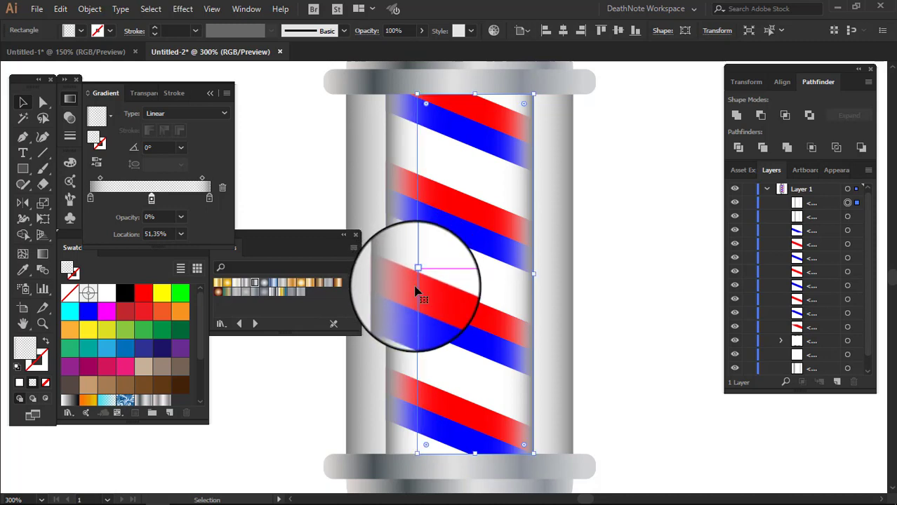
pyautogui.moveTo(417, 274); pyautogui.dragTo(418, 273)
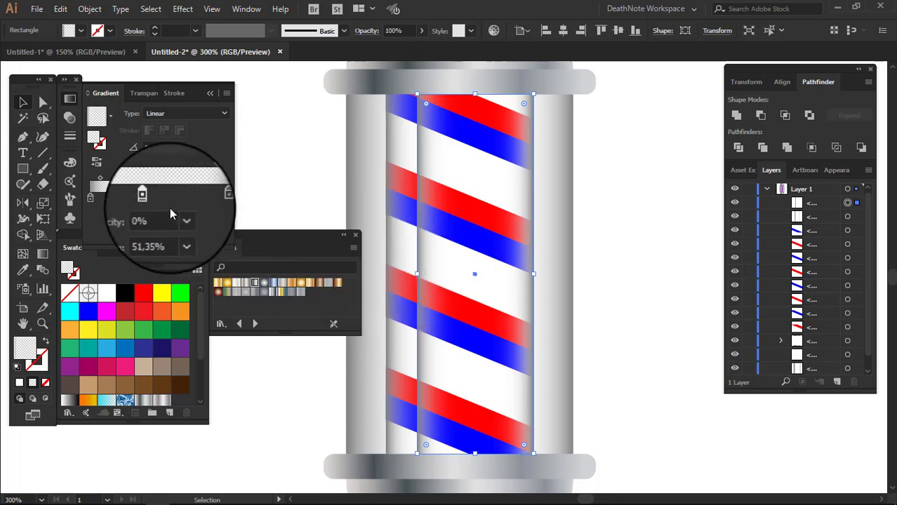
# Remove the extra stop and make the gradient fade from White to transparent
pyautogui.click(210, 200)
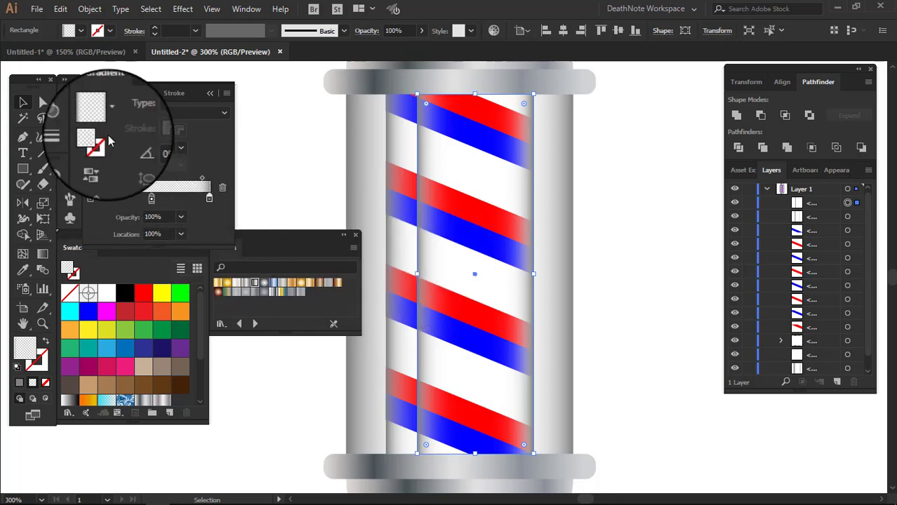
pyautogui.moveTo(212, 201)
pyautogui.mouseDown()
pyautogui.moveTo(208, 214)
pyautogui.moveTo(212, 201)
pyautogui.mouseUp()
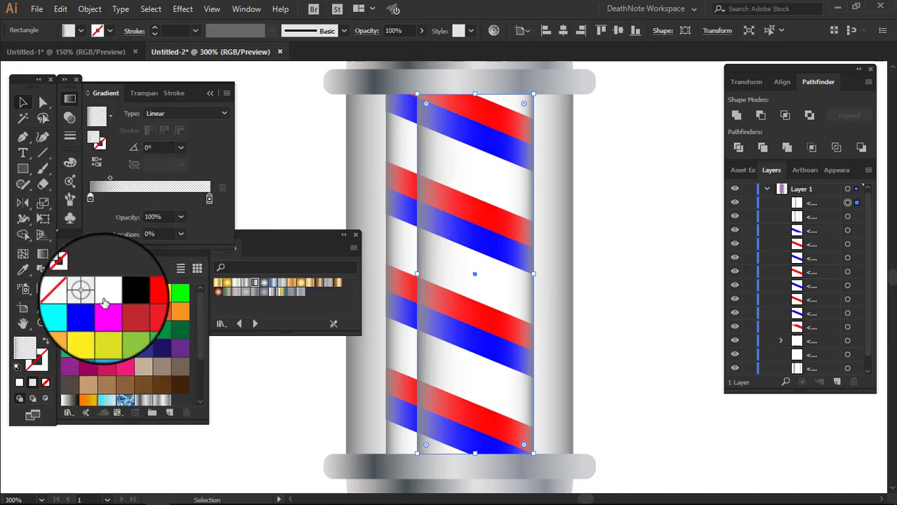
pyautogui.moveTo(107, 293); pyautogui.dragTo(91, 202)
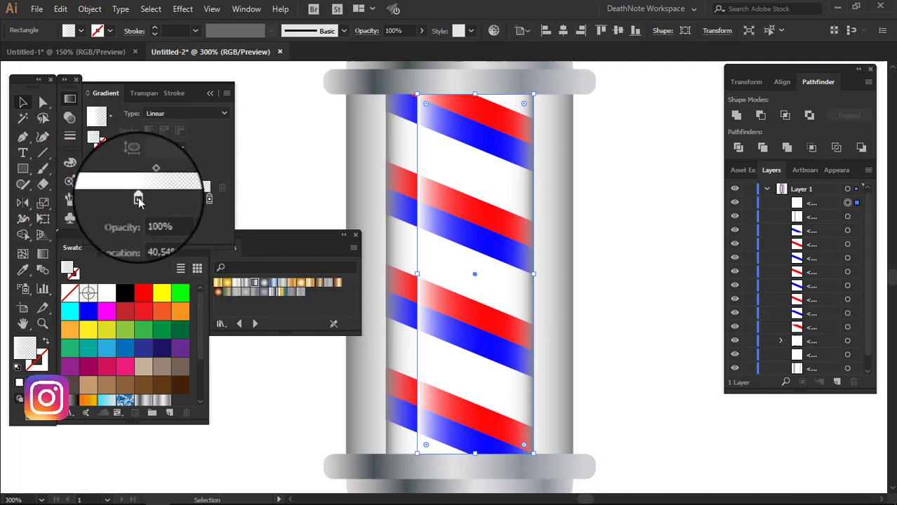
pyautogui.click(209, 200)
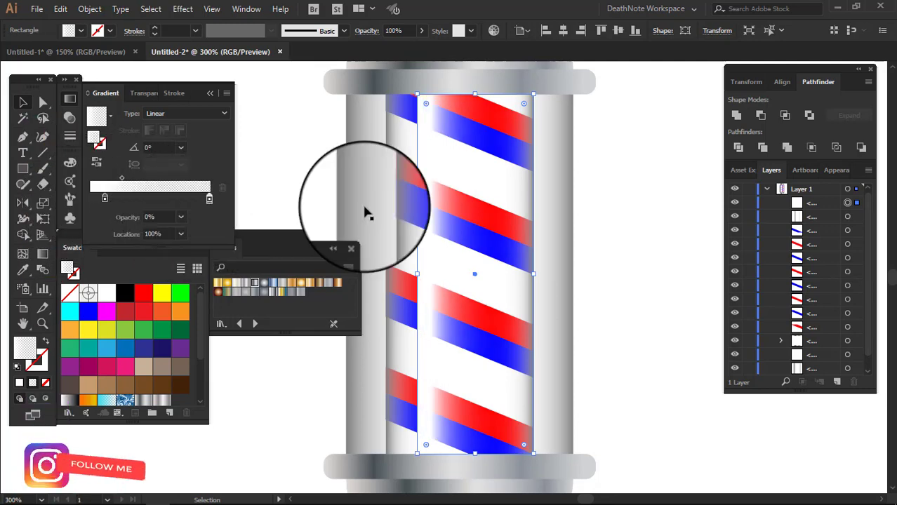
pyautogui.click(619, 176)
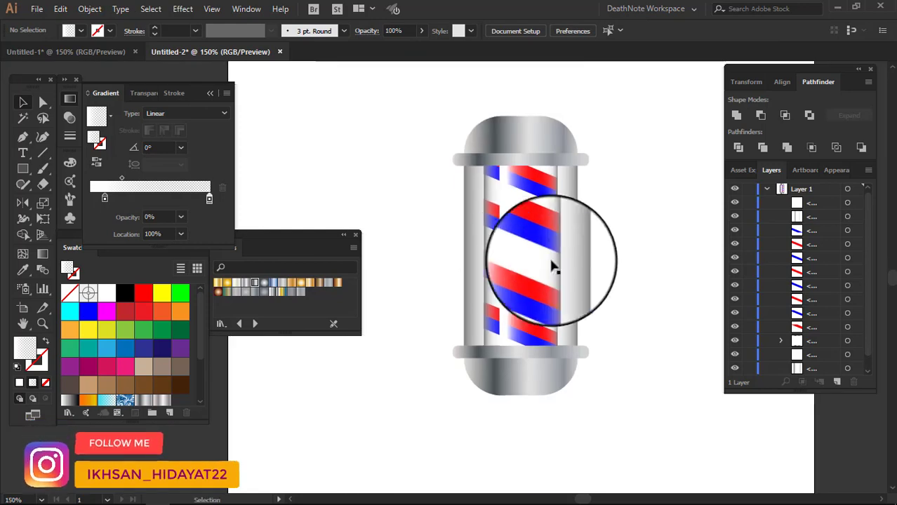
# Move the highlight's gradient midpoint to 41.72% and lower its opacity to about 48%
pyautogui.click(524, 264)
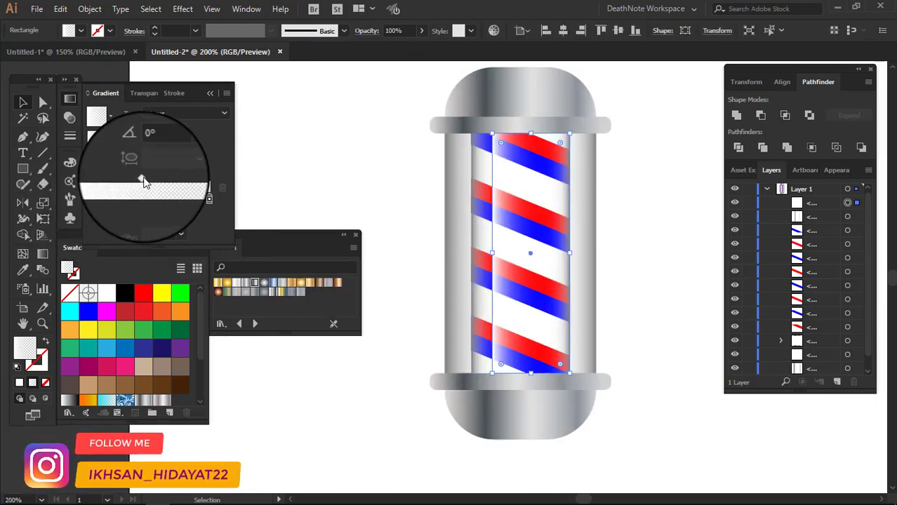
pyautogui.moveTo(144, 181); pyautogui.dragTo(140, 180)
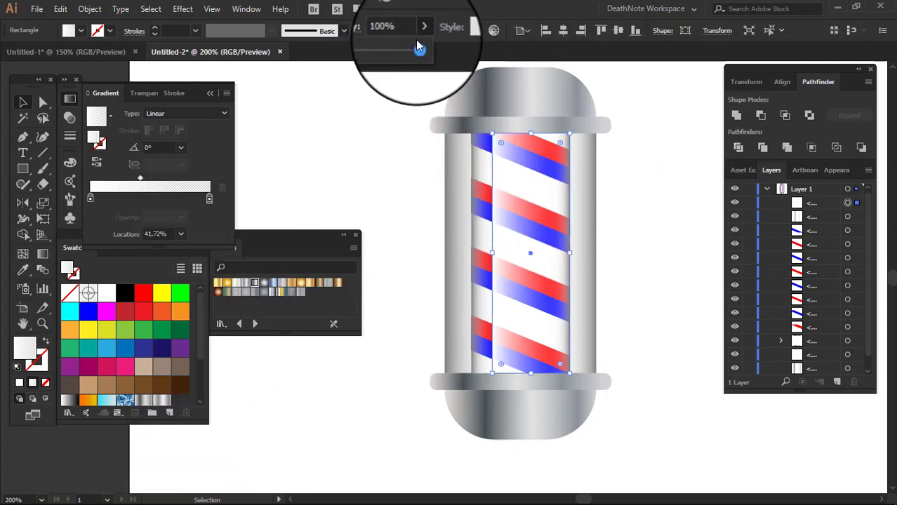
pyautogui.moveTo(419, 48); pyautogui.dragTo(392, 49)
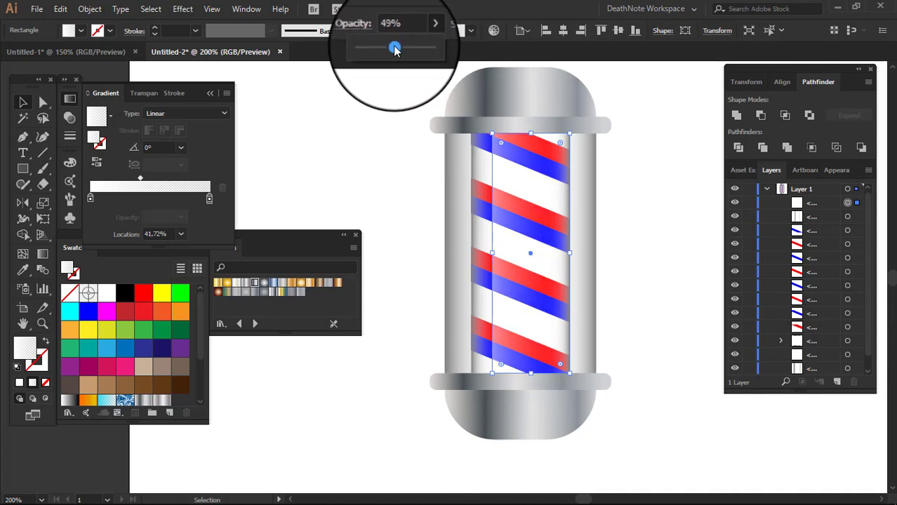
pyautogui.click(377, 145)
# Fit the artboard in view, zoom in on the barber pole, and select its chrome top cap
pyautogui.hotkey('ctrl', '1')
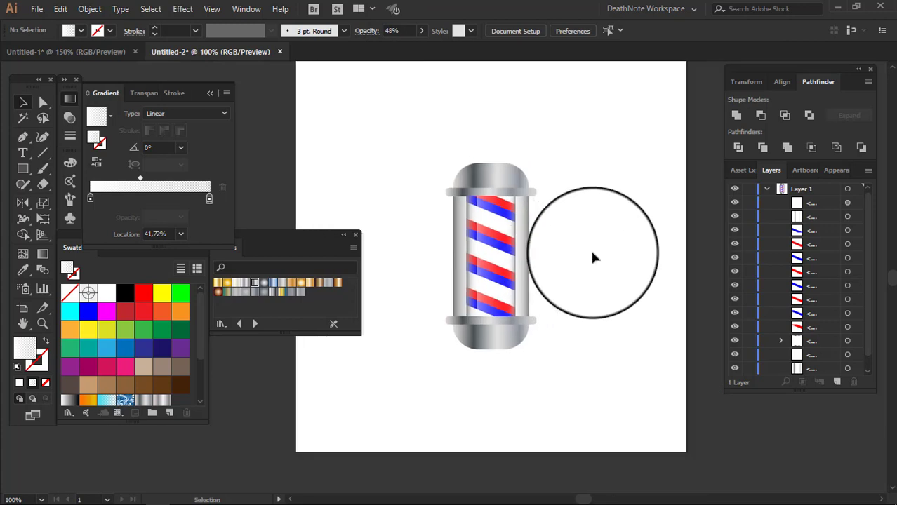
pyautogui.keyDown('ctrl'); pyautogui.click(552, 262); pyautogui.keyUp('ctrl')
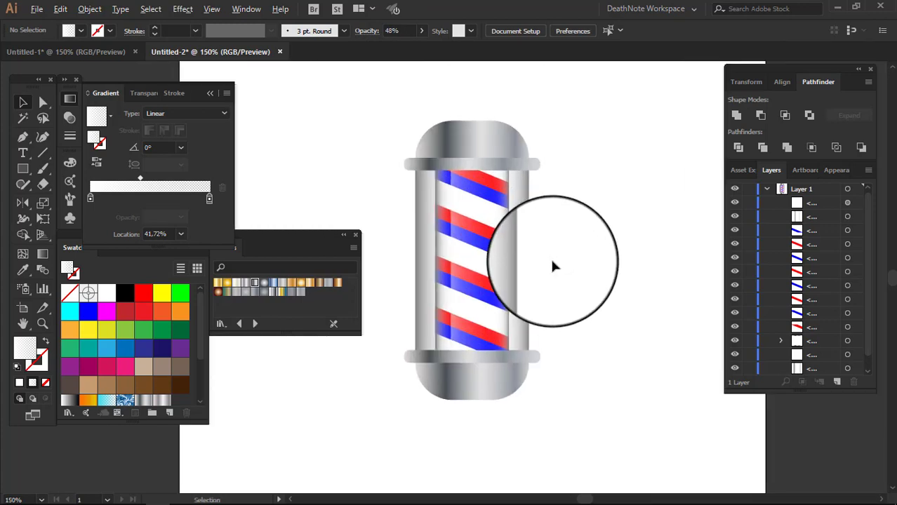
pyautogui.keyDown('ctrl'); pyautogui.click(578, 237); pyautogui.keyUp('ctrl')
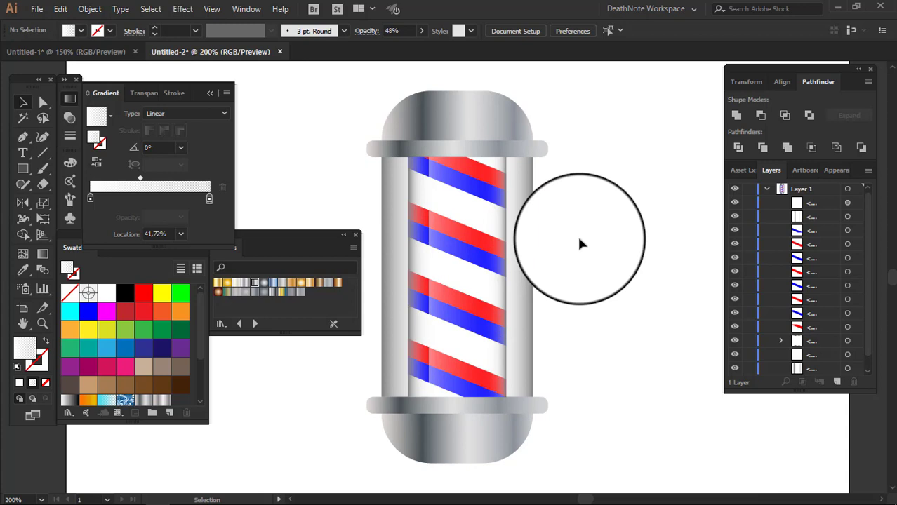
pyautogui.click(528, 126)
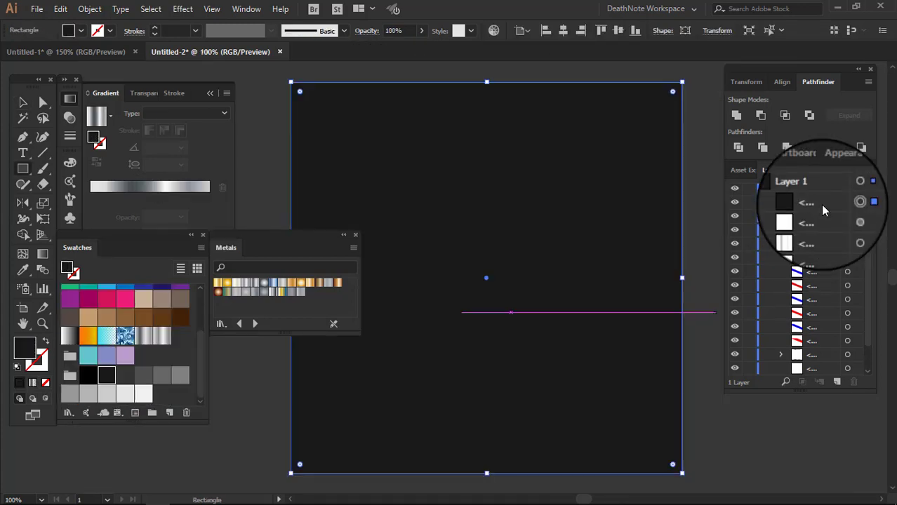
# Send the near-black rectangle behind the pole, then delete it
pyautogui.hotkey('ctrl', 'shift', '[')
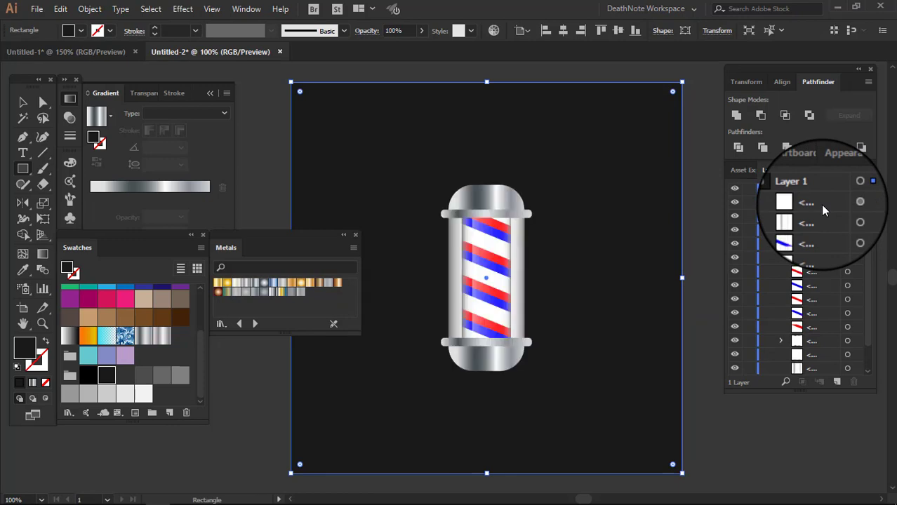
pyautogui.press('v')
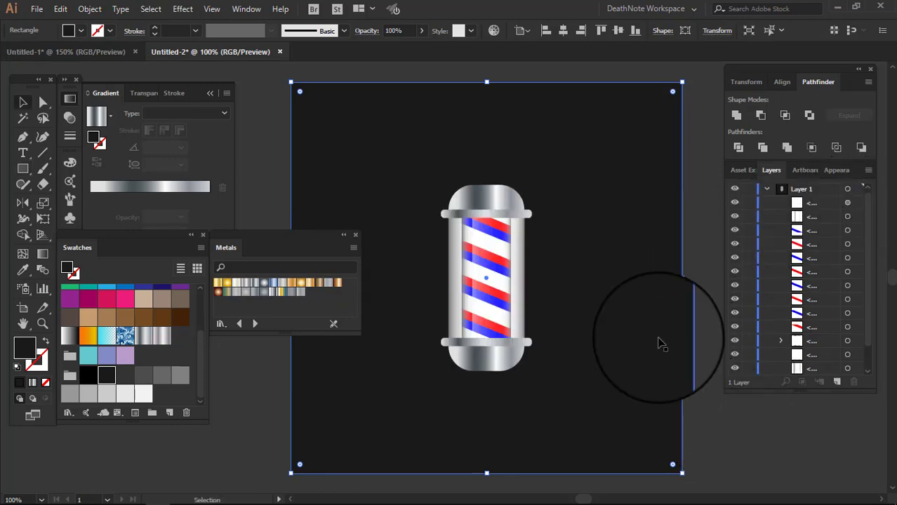
pyautogui.press('Delete')
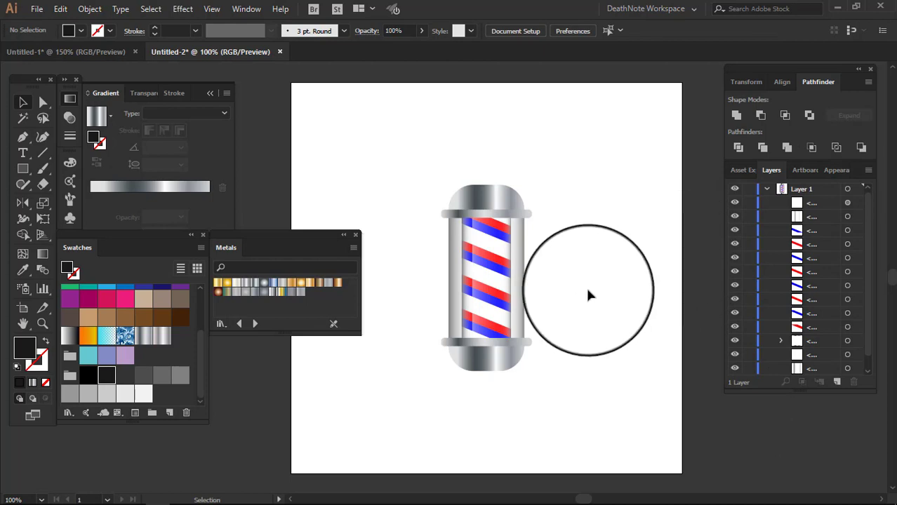
# Zoom in and hide all panels to preview the finished barber pole
pyautogui.hotkey('ctrl', '+')
pyautogui.press('Tab')
pyautogui.press('space')
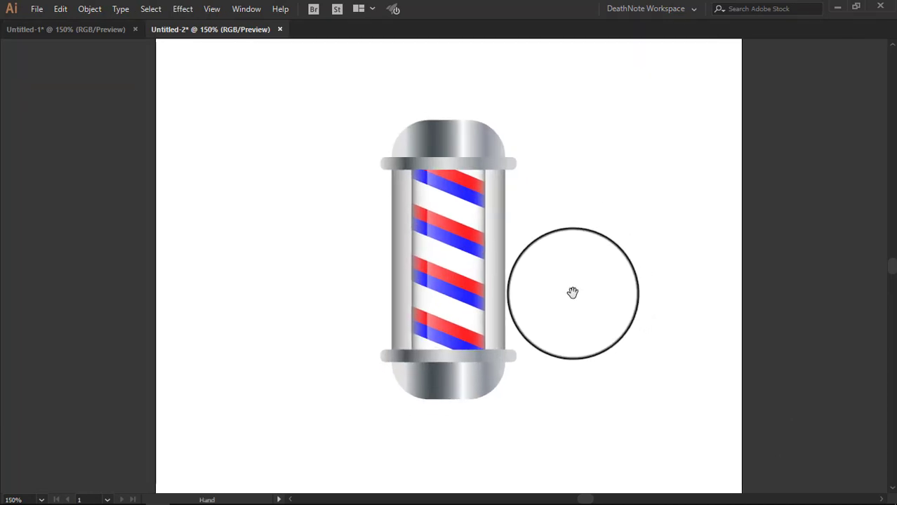